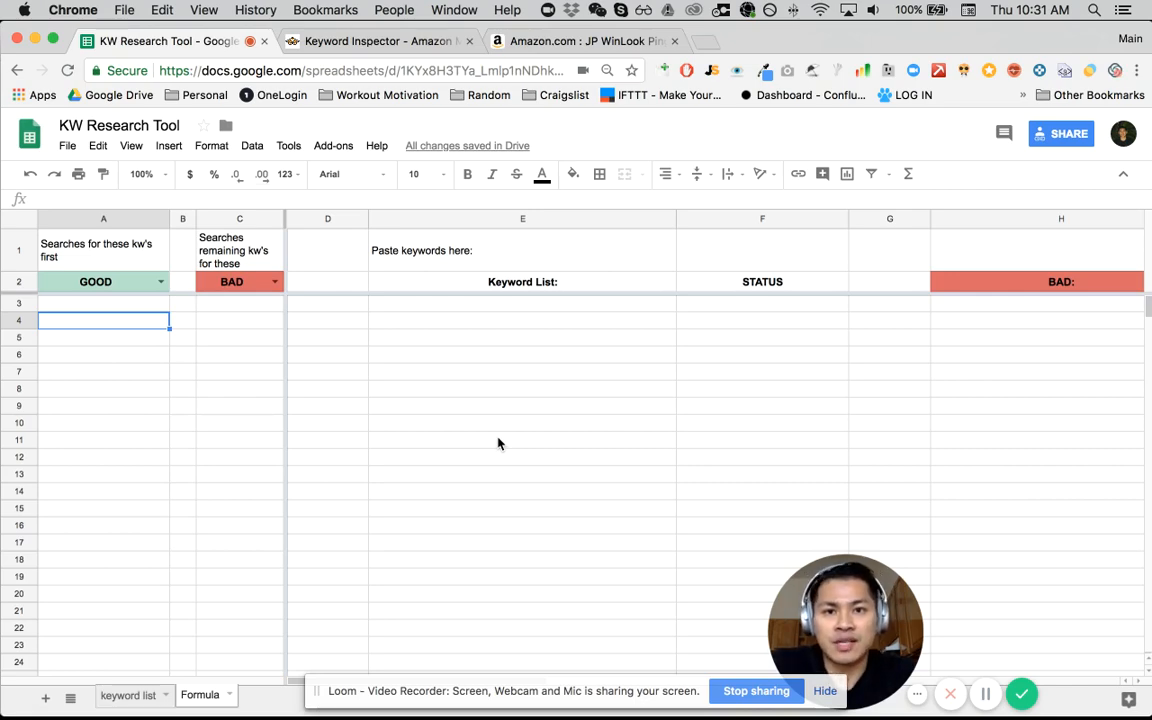
- Look over the Amazon ping pong paddle listing and the Keyword Inspector home page, and return to the KW Research Tool spreadsheet
key(ctrl+Tab)
key(ctrl+Tab)
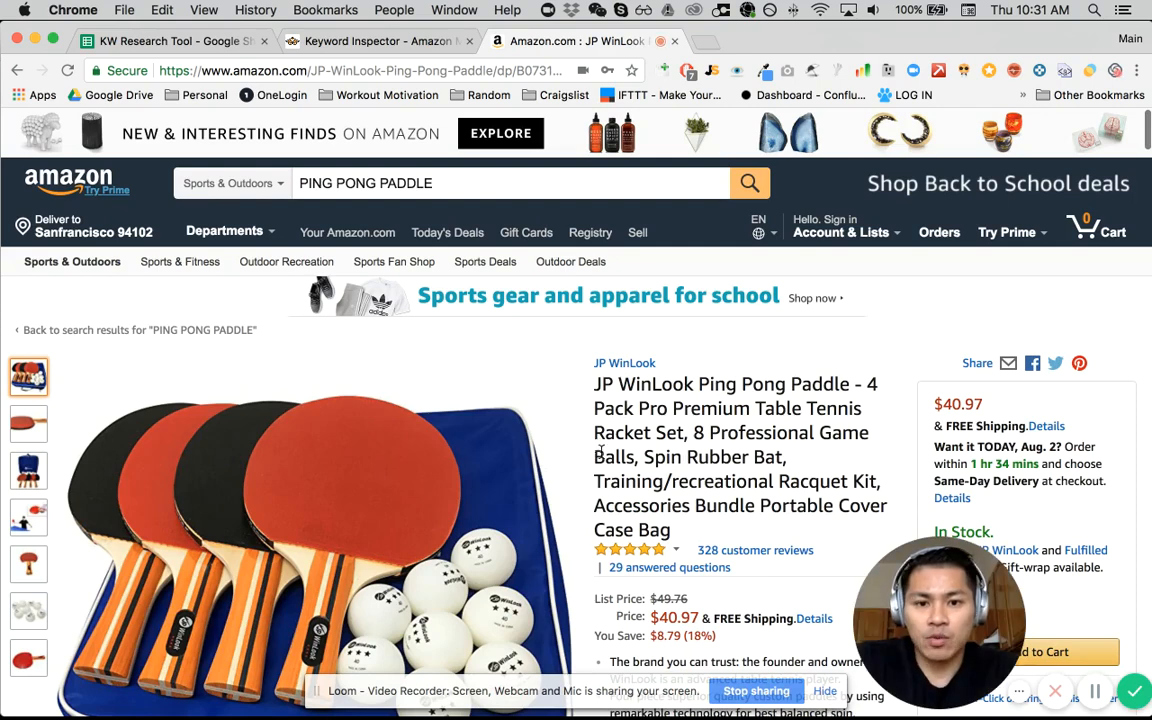
key(ctrl+shift+Tab)
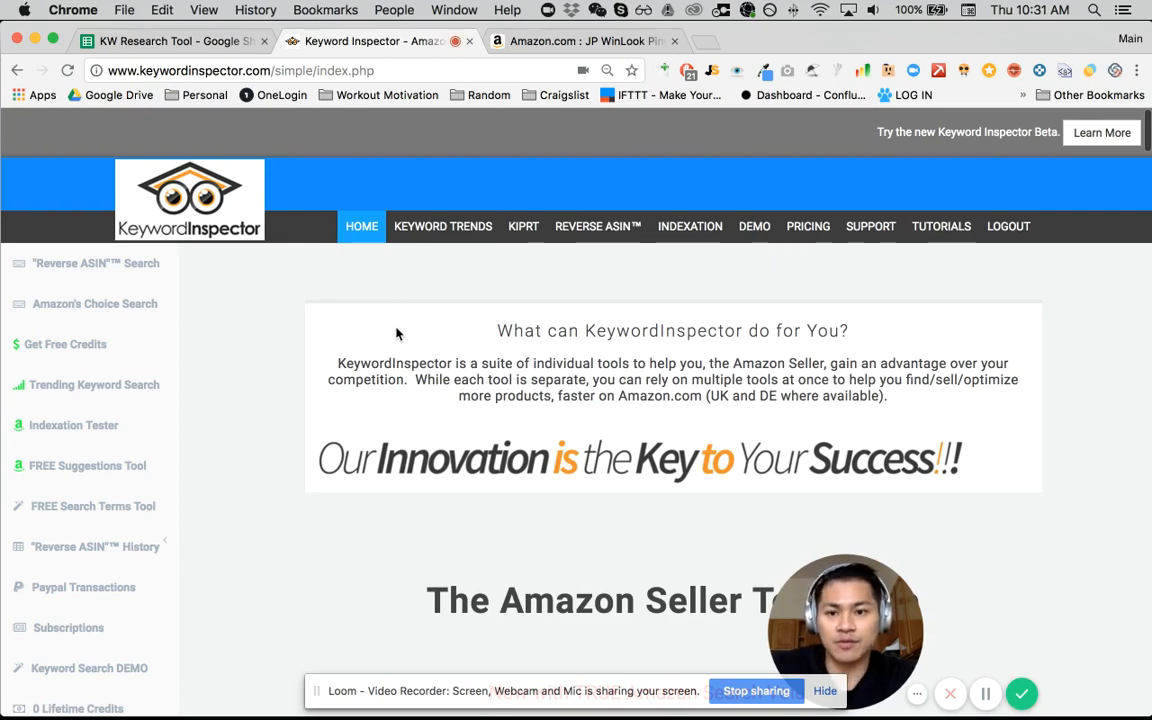
key(ctrl+shift+Tab)
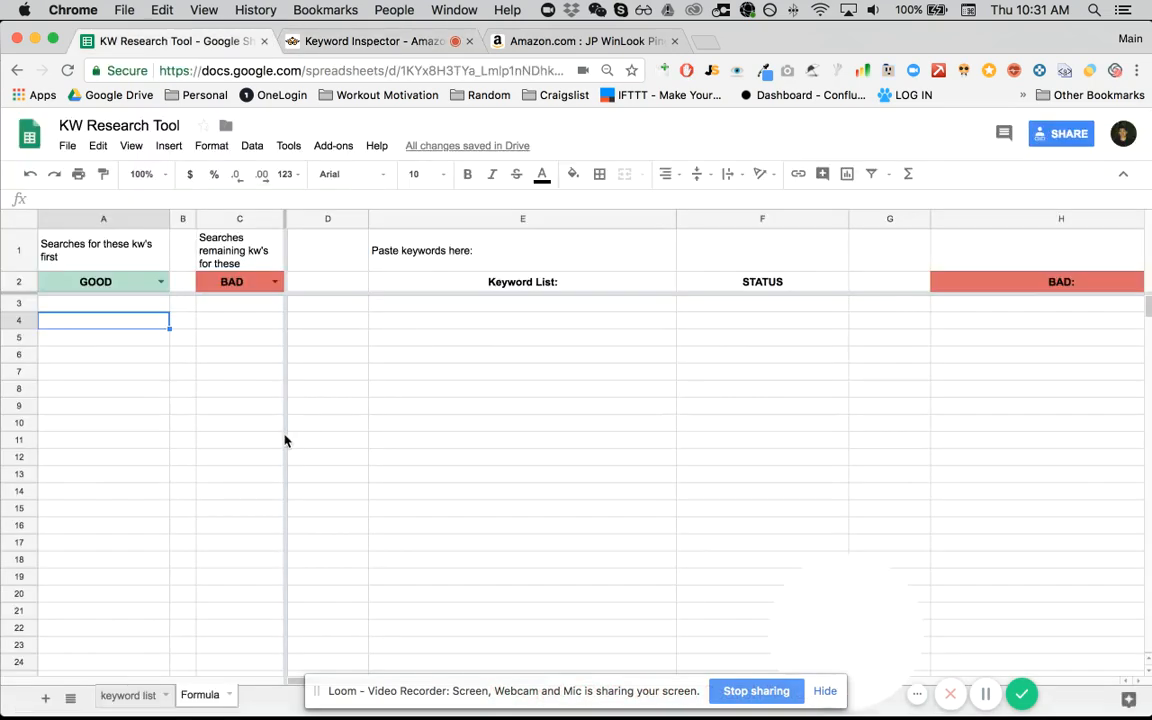
- Copy all keywords under "from Keyword Inspector:" on the keyword list sheet, from A3 through A1002
click(130, 696)
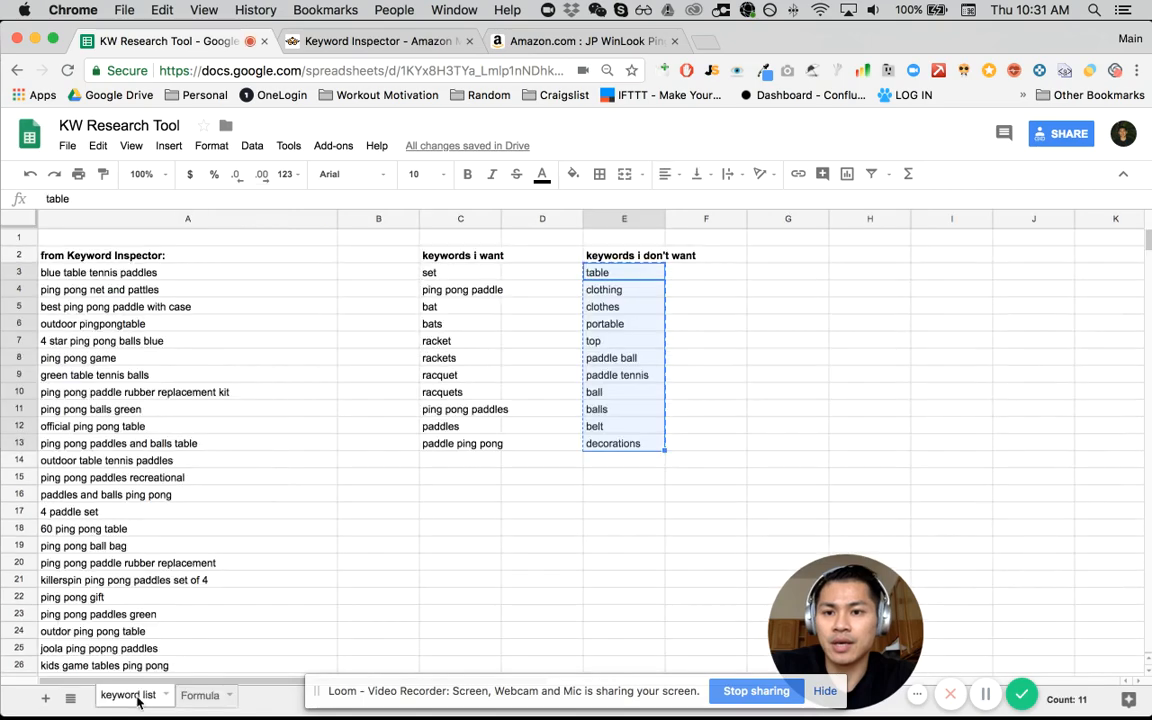
key(super+c)
click(175, 289)
key(Up)
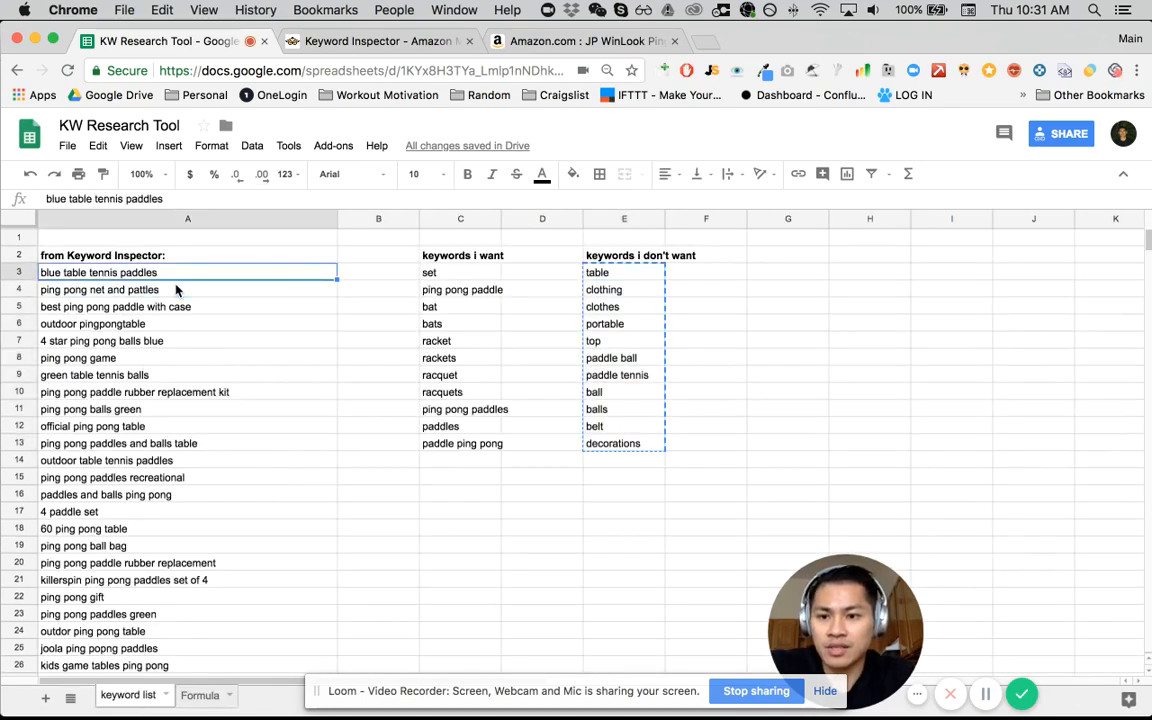
key(super+shift+Down)
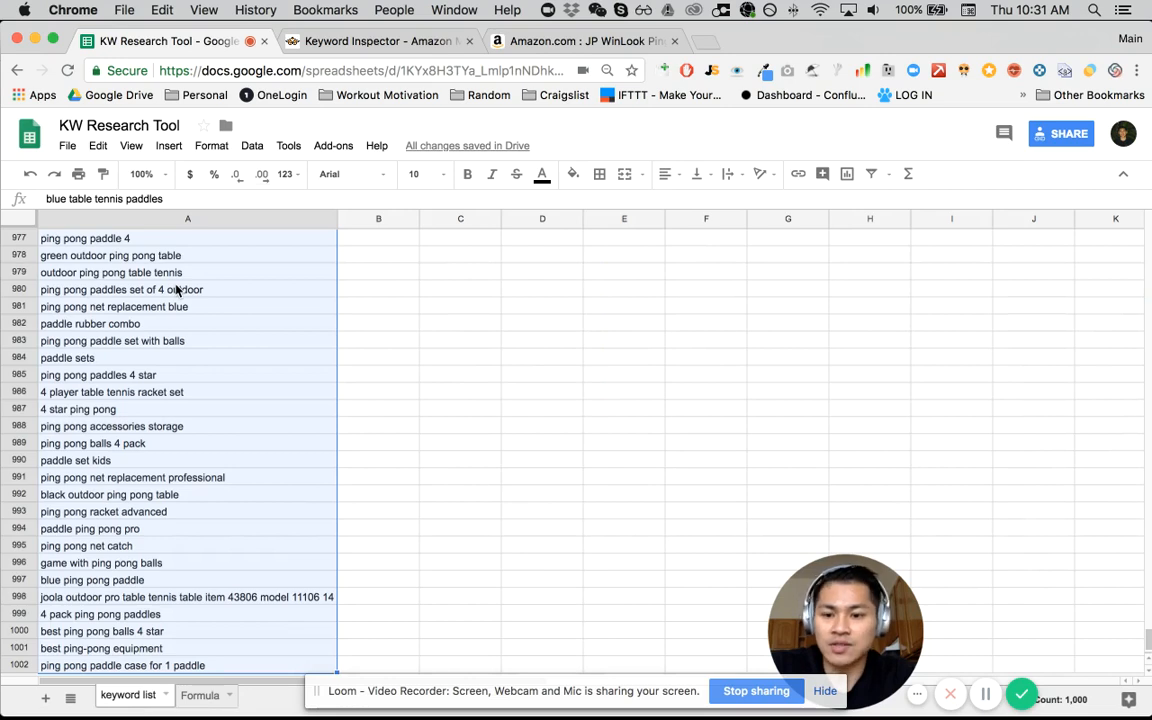
key(super+c)
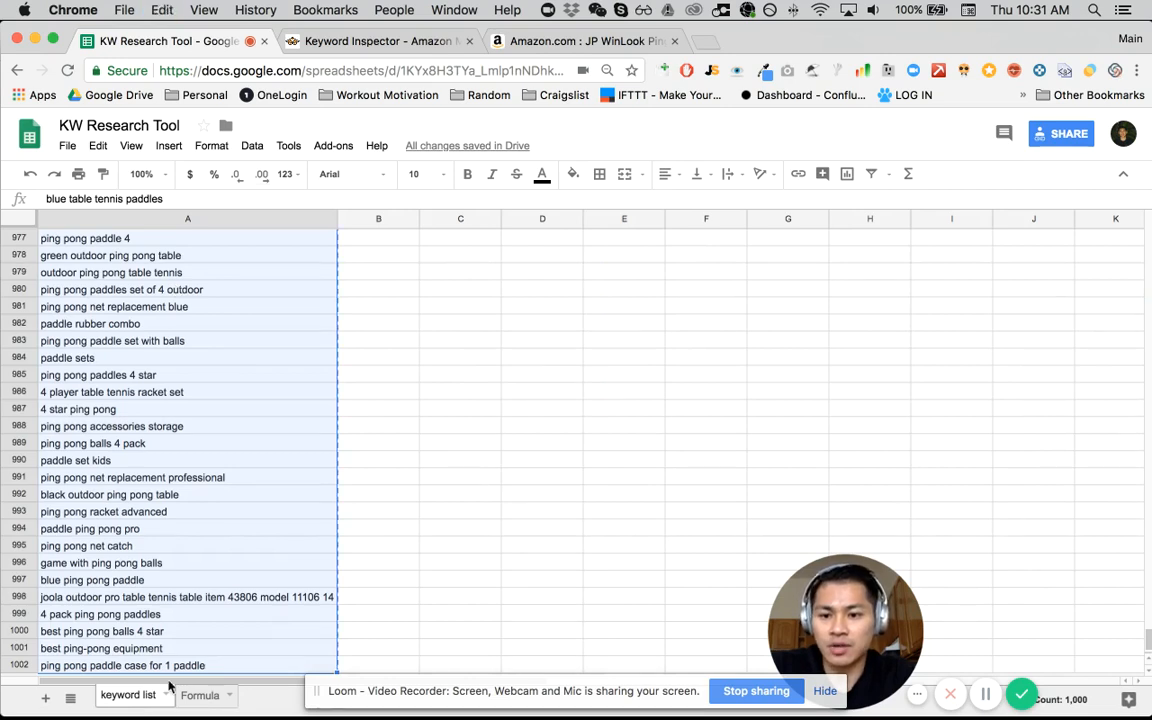
- Paste the copied keywords into the Keyword List column of the Formula sheet, starting at E3
click(200, 696)
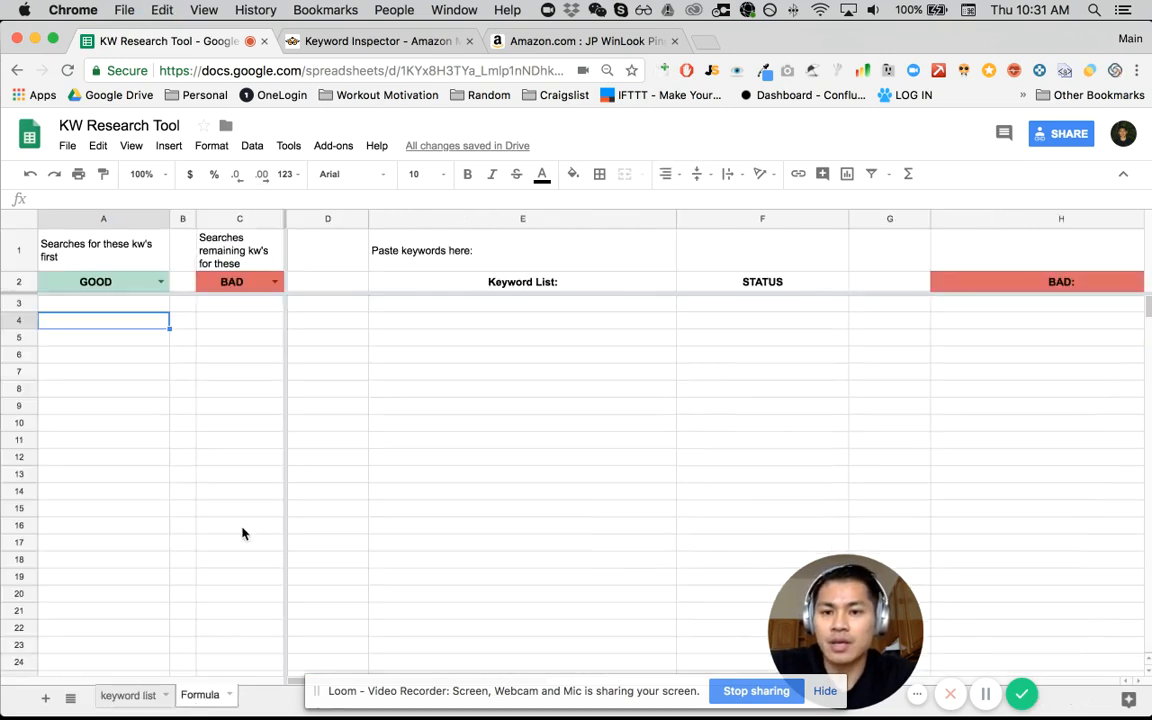
click(486, 287)
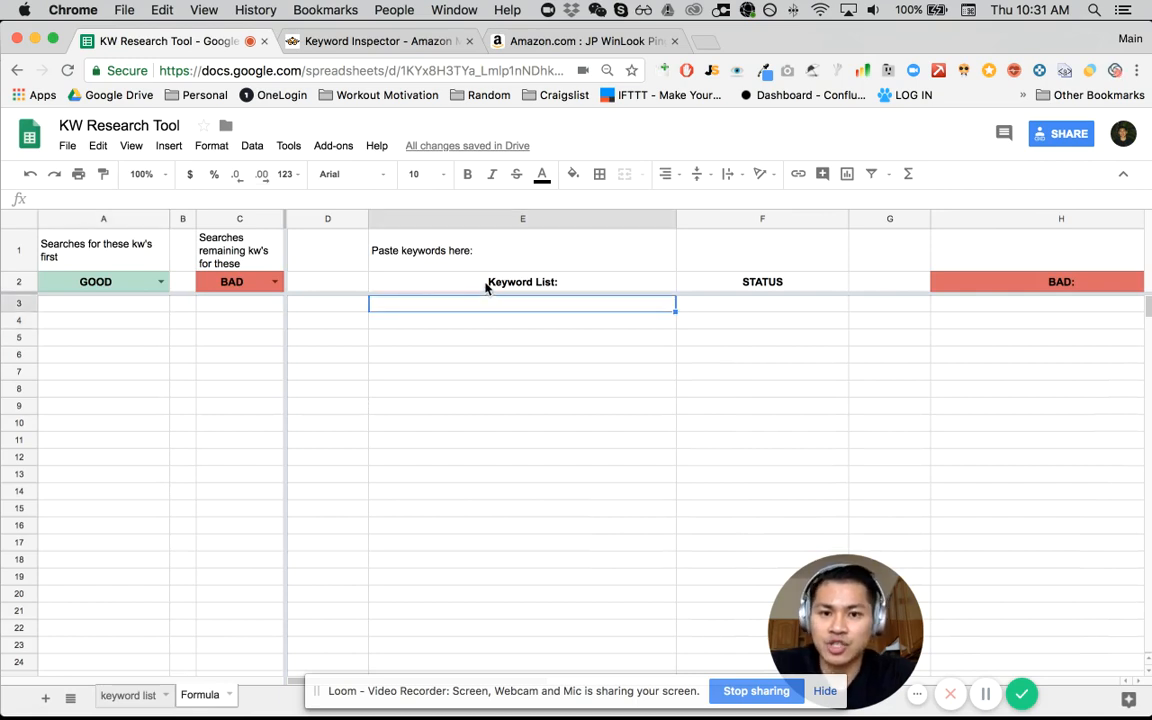
key(super+v)
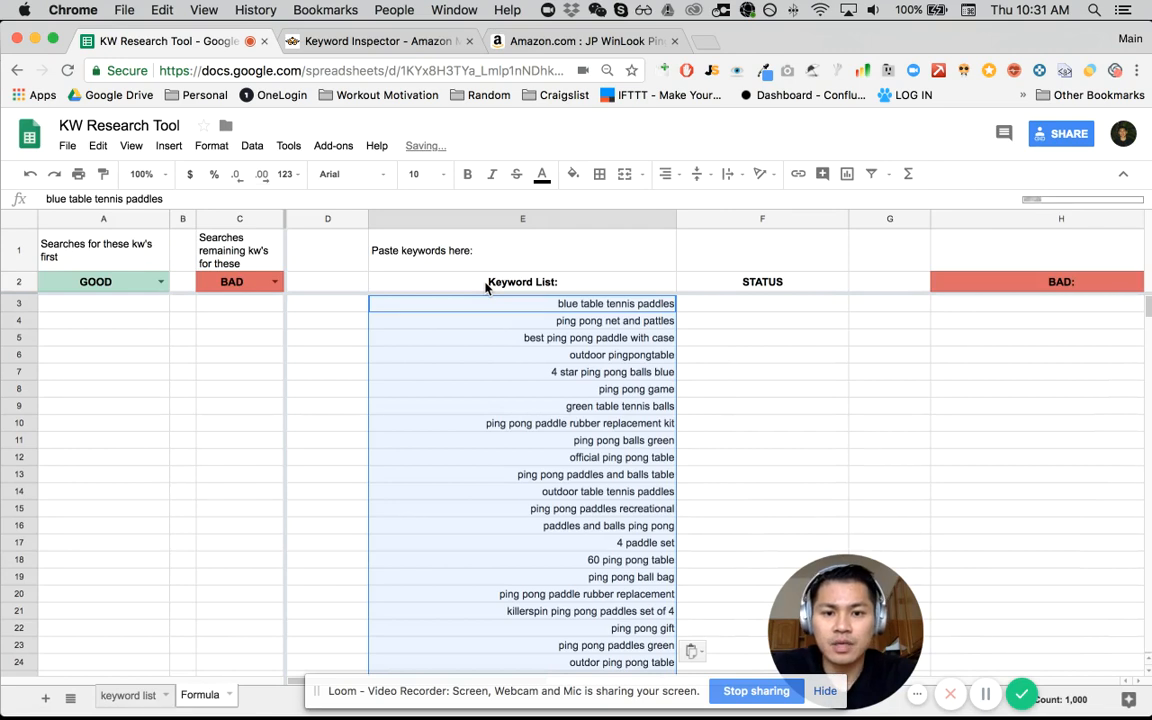
key(Down)
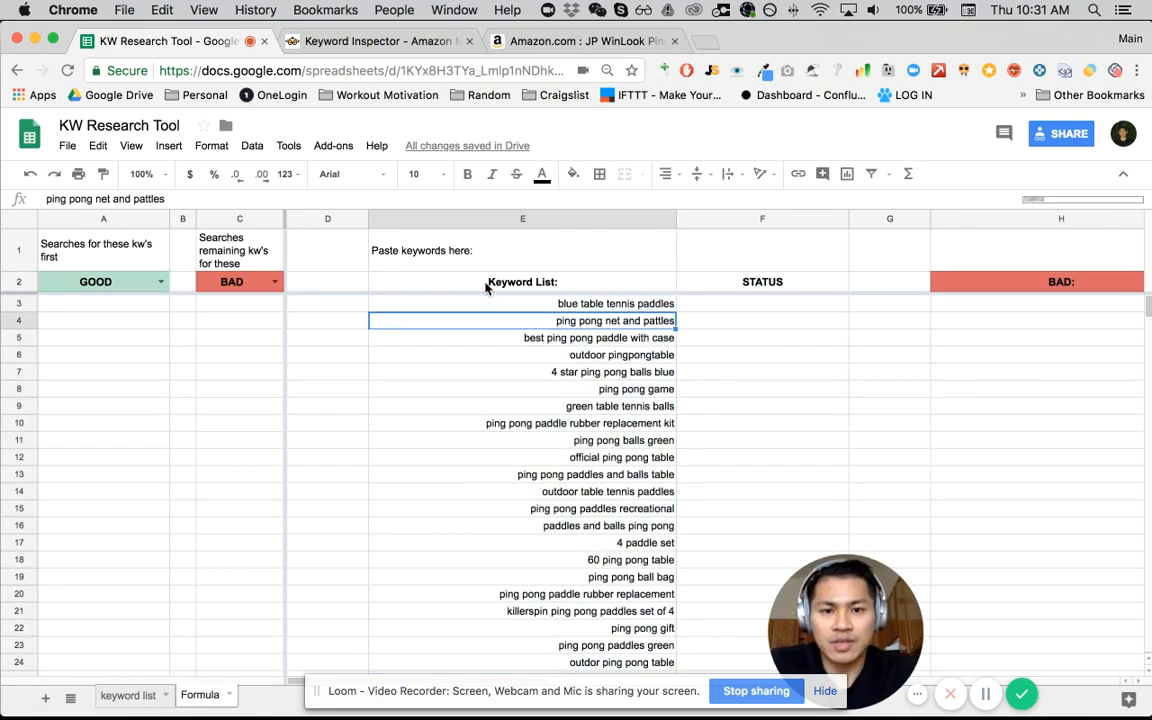
key(Up)
key(Up)
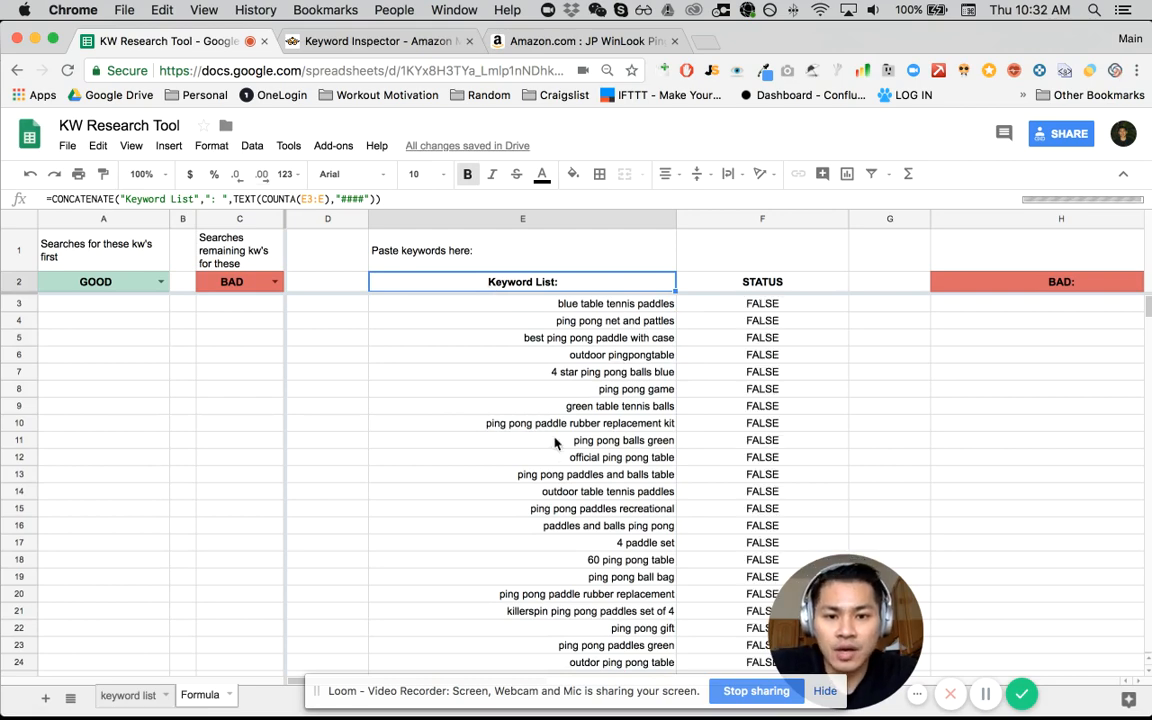
- Examine the pasted keywords, their STATUS values and the columns further along the Formula sheet
scroll(555, 443, down, 2)
scroll(555, 443, down, 2)
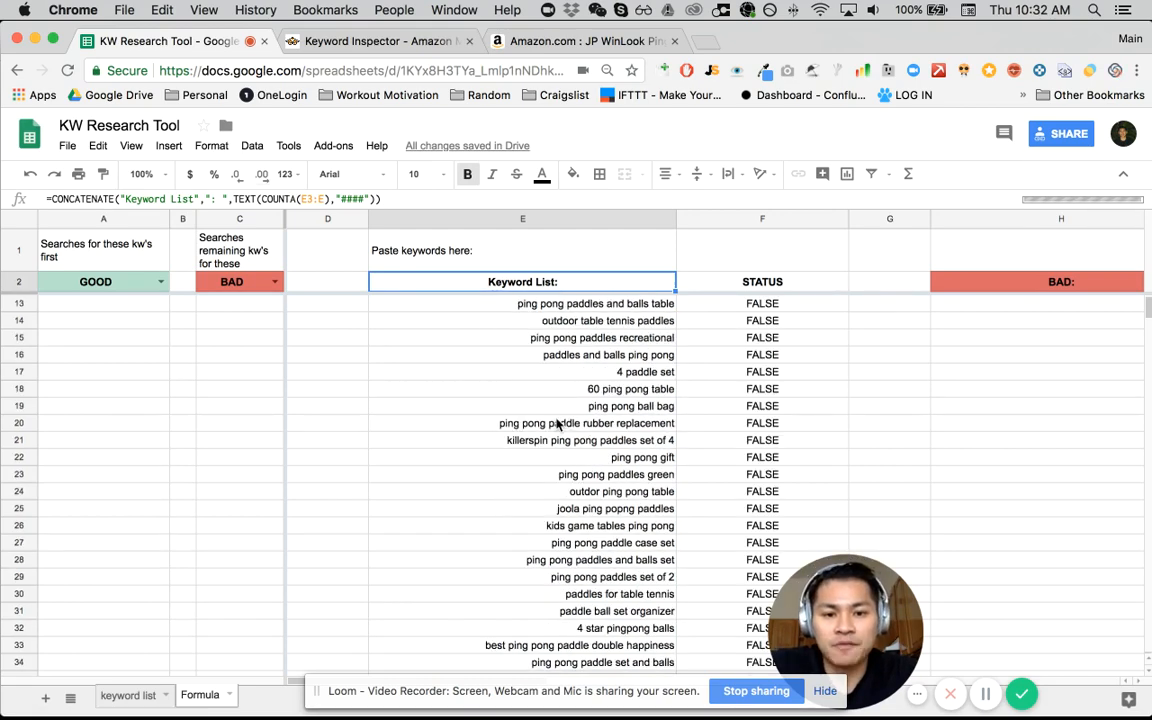
scroll(558, 424, down, 10)
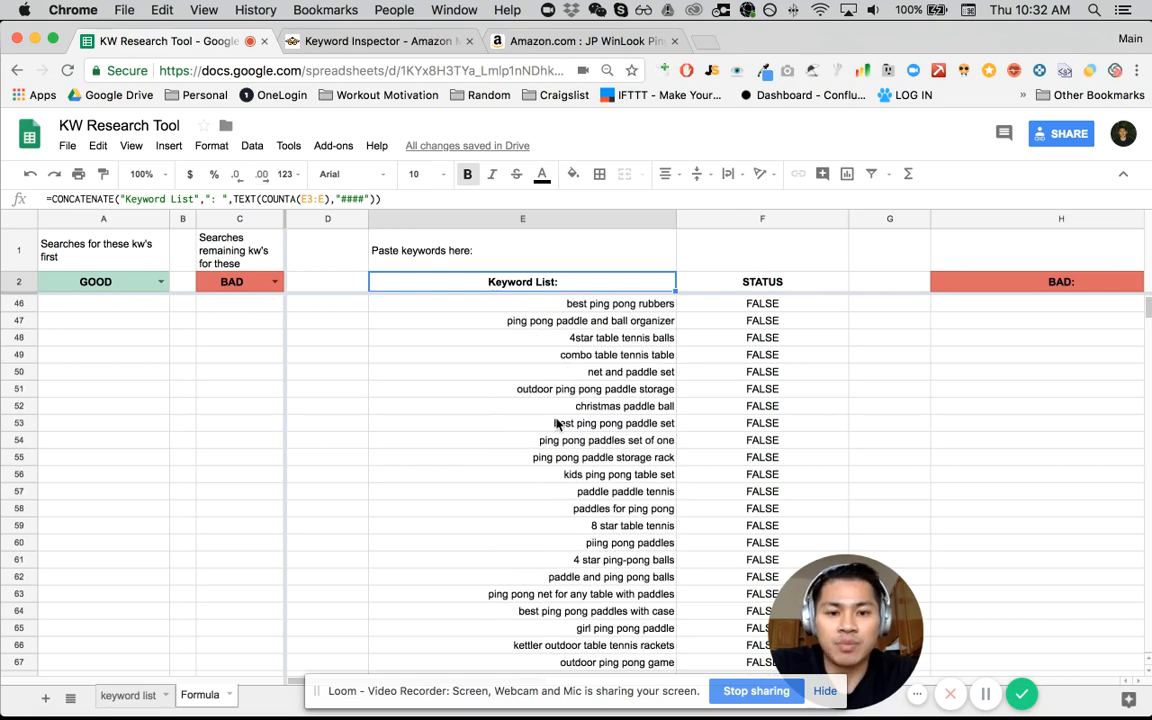
scroll(558, 424, down, 12)
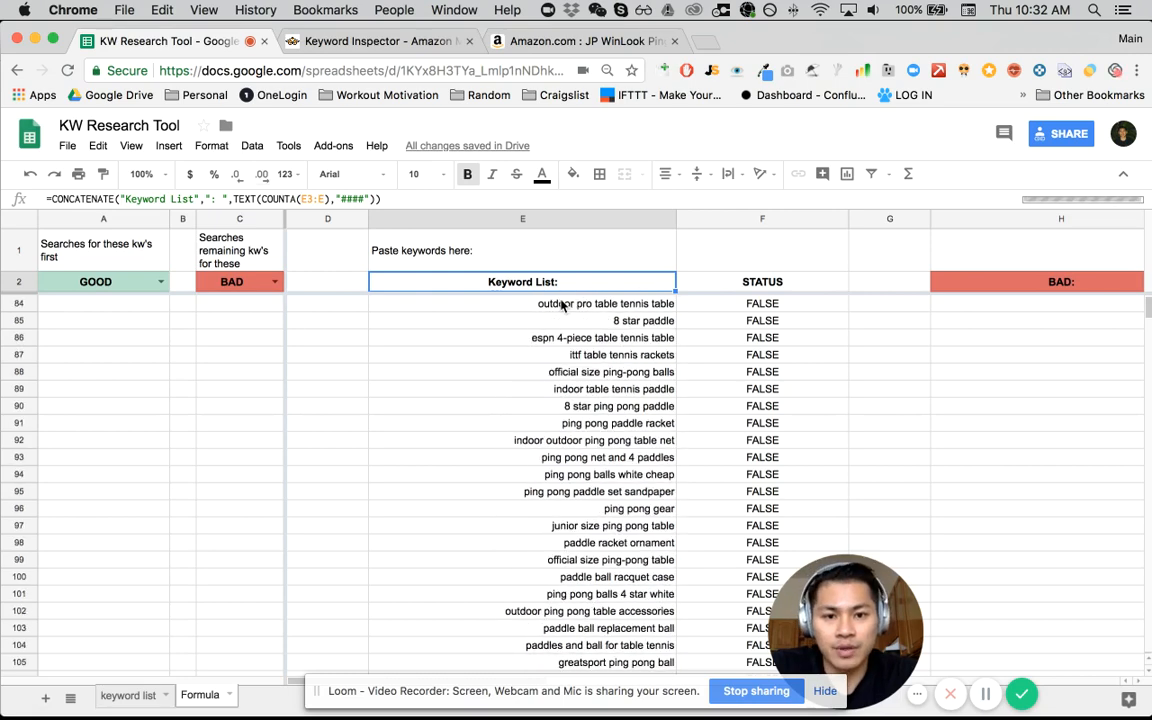
scroll(561, 305, up, 15)
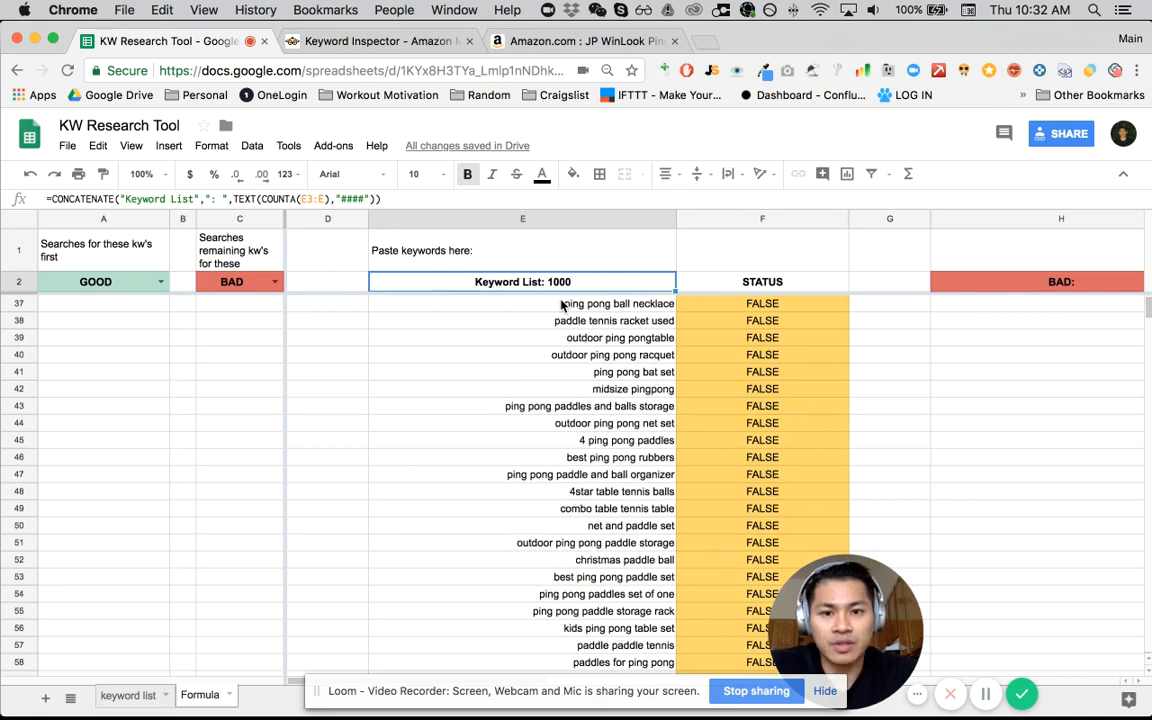
scroll(561, 305, up, 10)
scroll(561, 305, right, 3)
scroll(561, 305, right, 5)
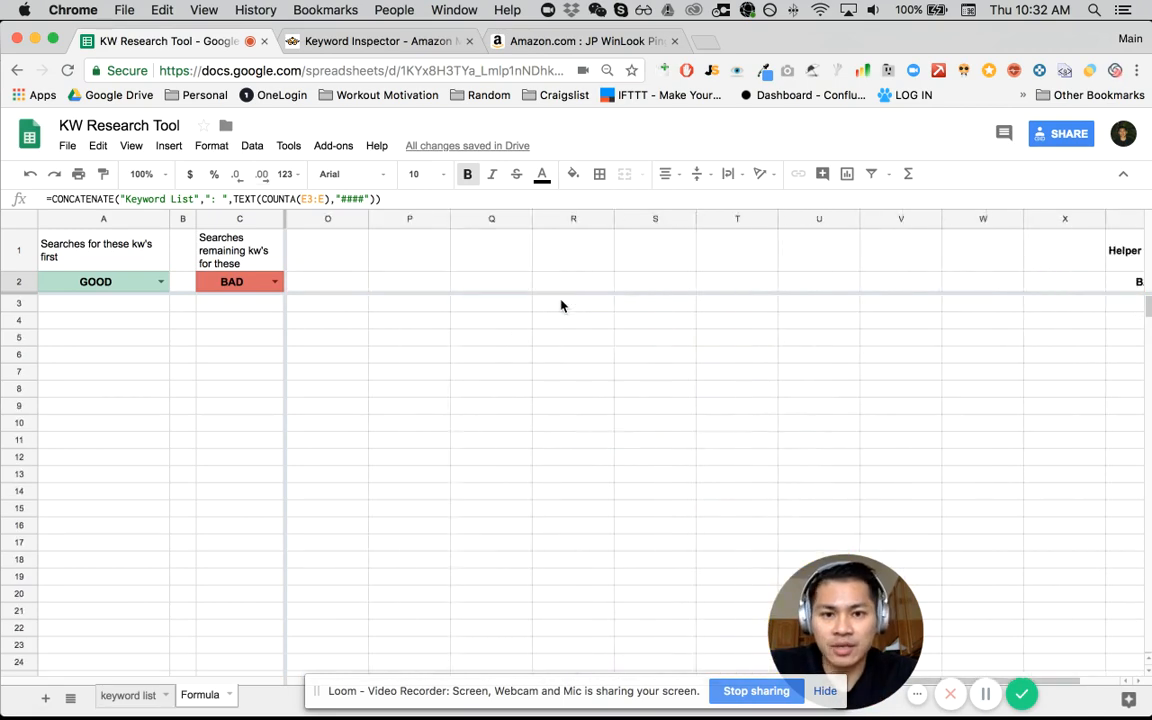
scroll(561, 305, left, 8)
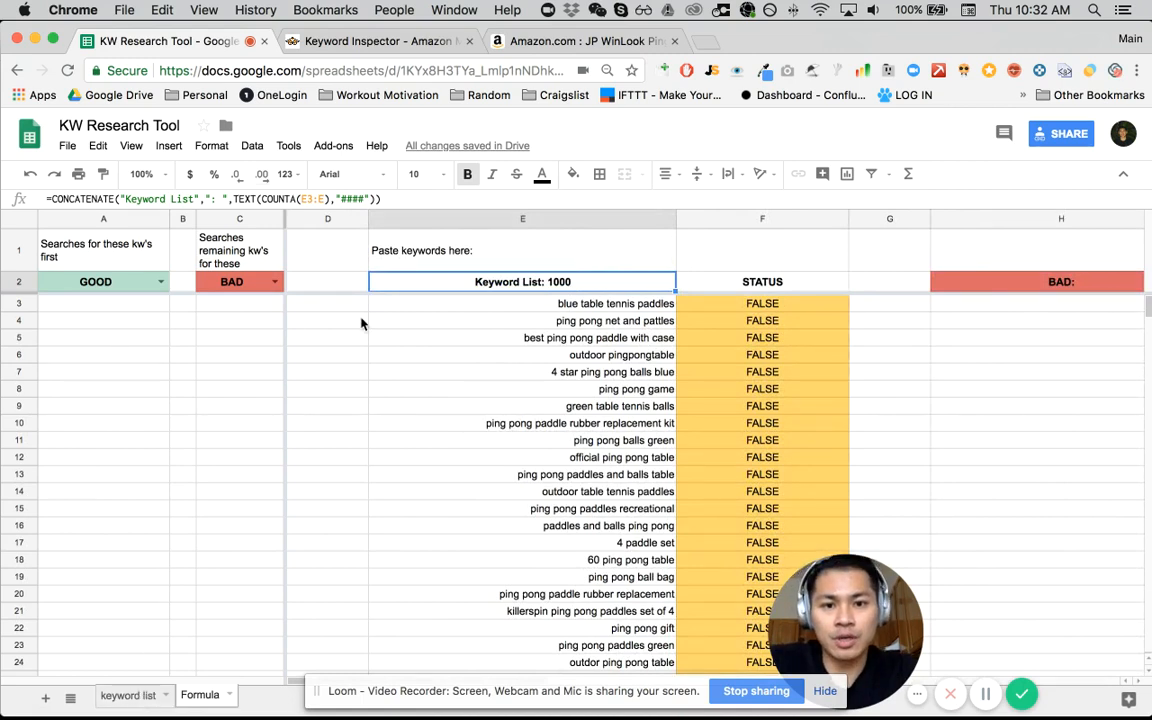
- Copy the entries under "keywords i want" on the keyword list sheet, from "set" through "paddle ping pong"
click(134, 286)
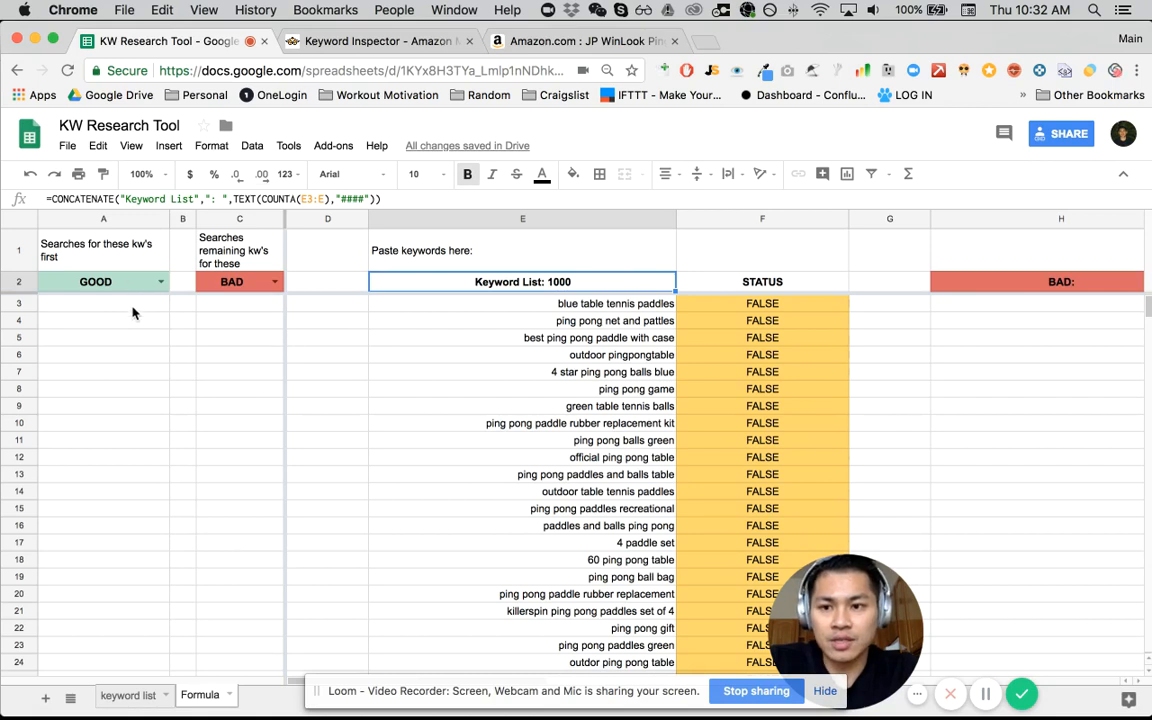
click(133, 305)
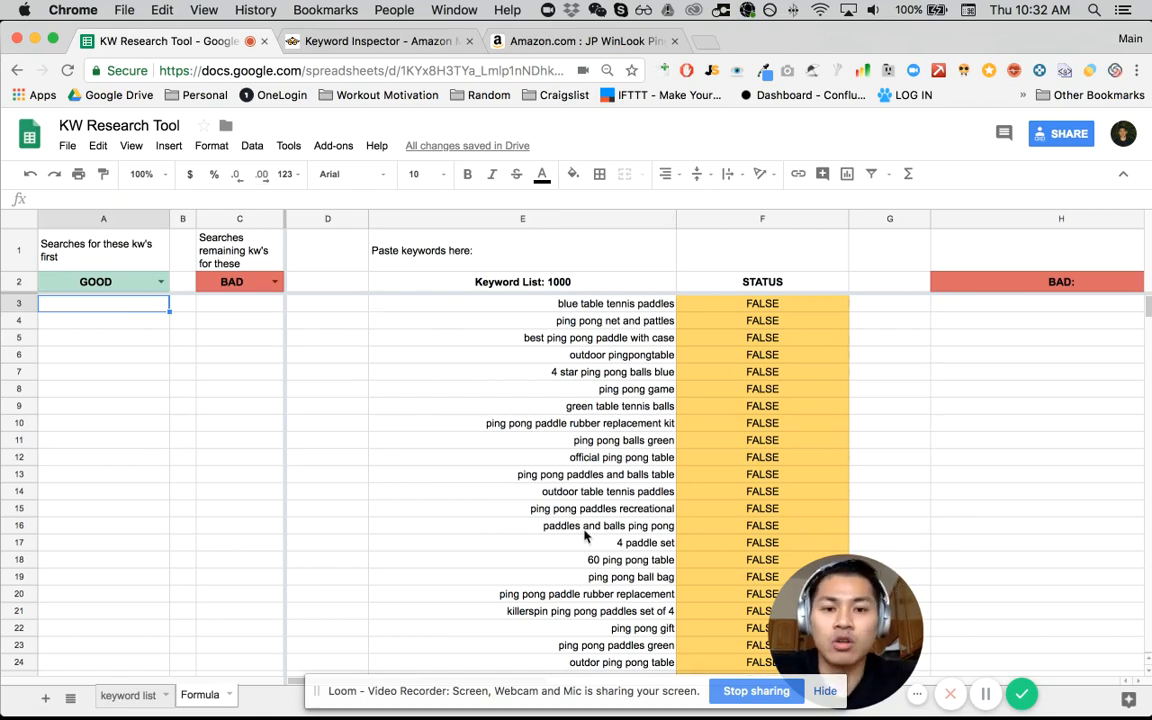
click(129, 703)
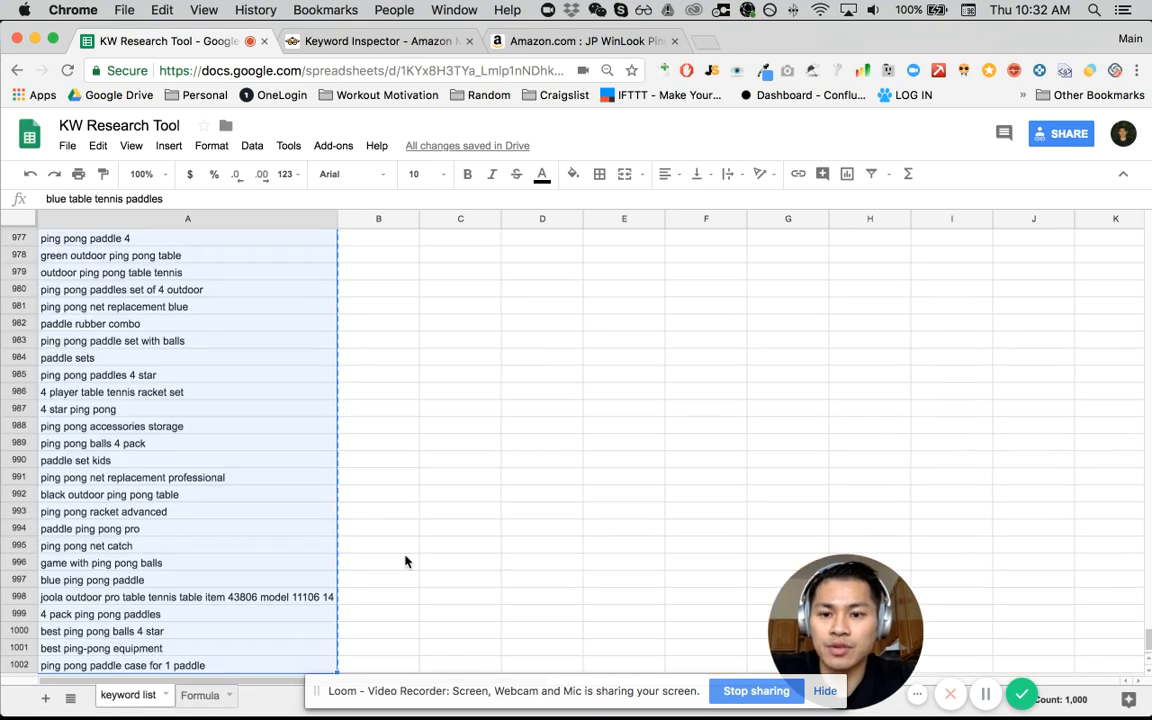
scroll(404, 558, up, 5)
scroll(405, 556, up, 7)
click(419, 485)
key(super+Up)
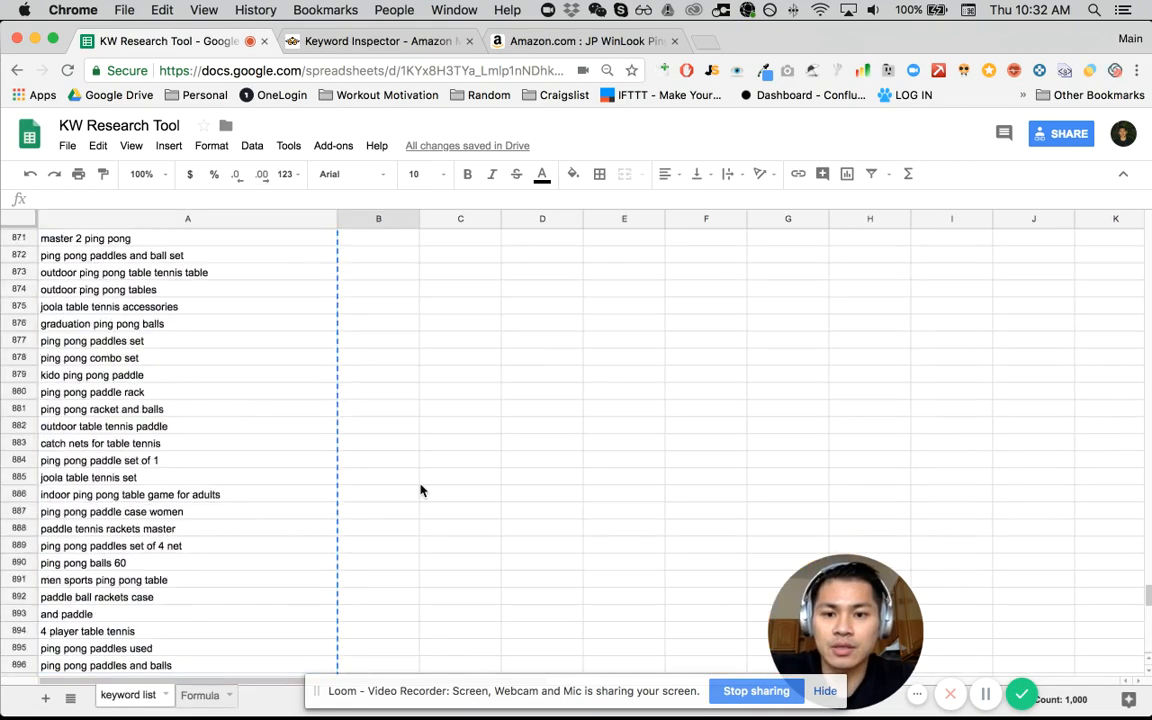
key(Right)
key(Down)
key(Down)
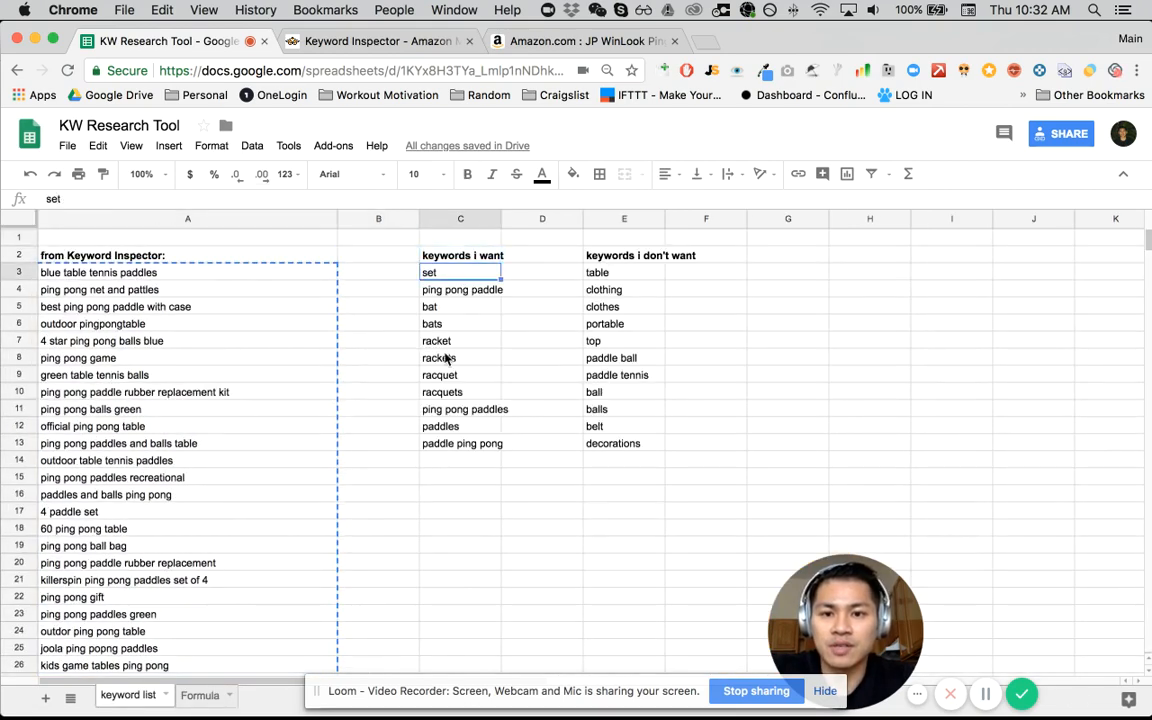
key(super+shift+Down)
key(super+c)
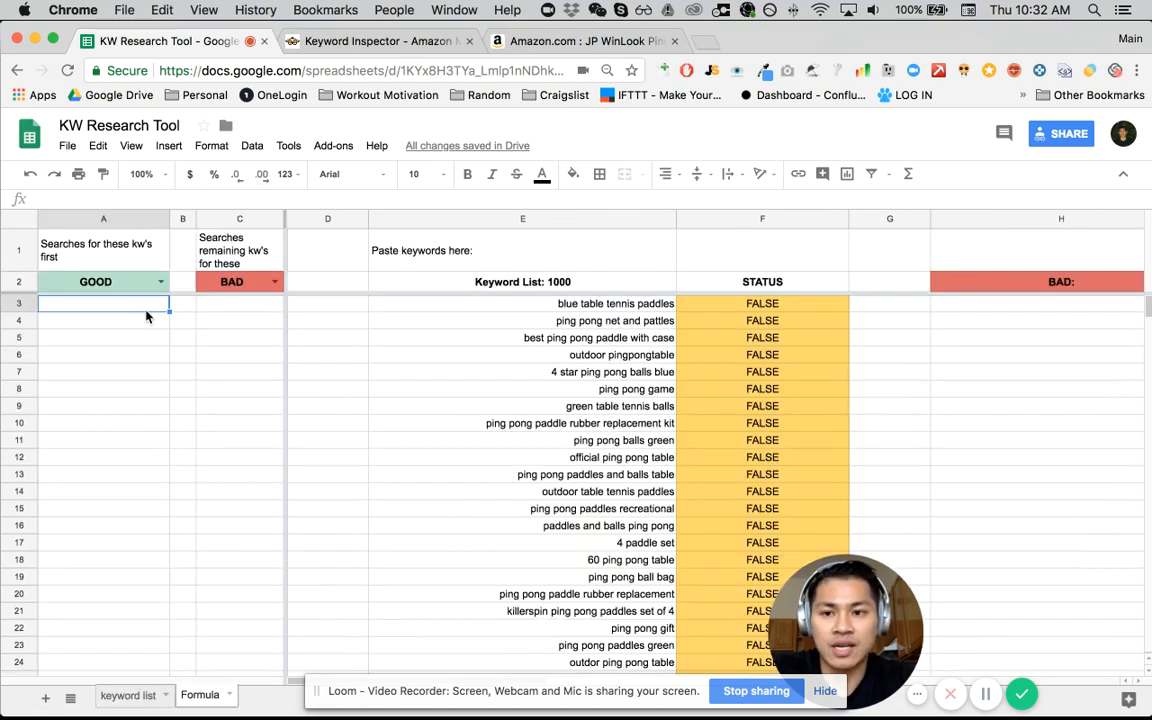
- Paste the wanted keywords into the GOOD column of the Formula sheet, starting at A3
click(147, 288)
key(Down)
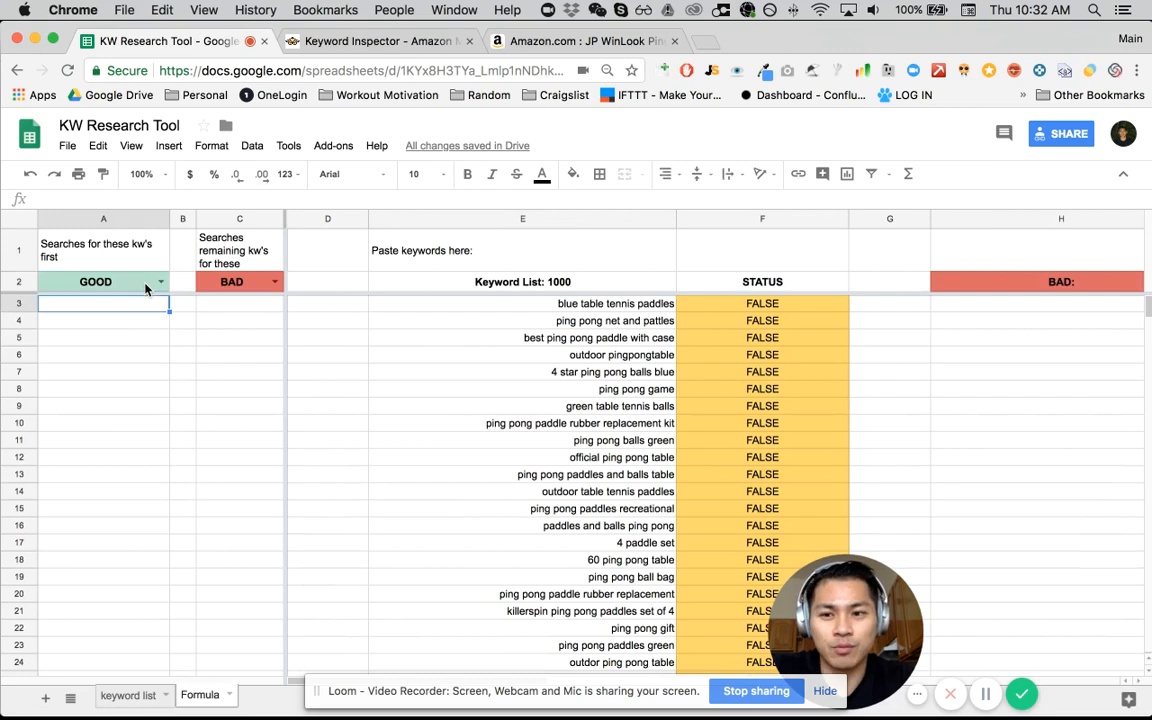
key(super+v)
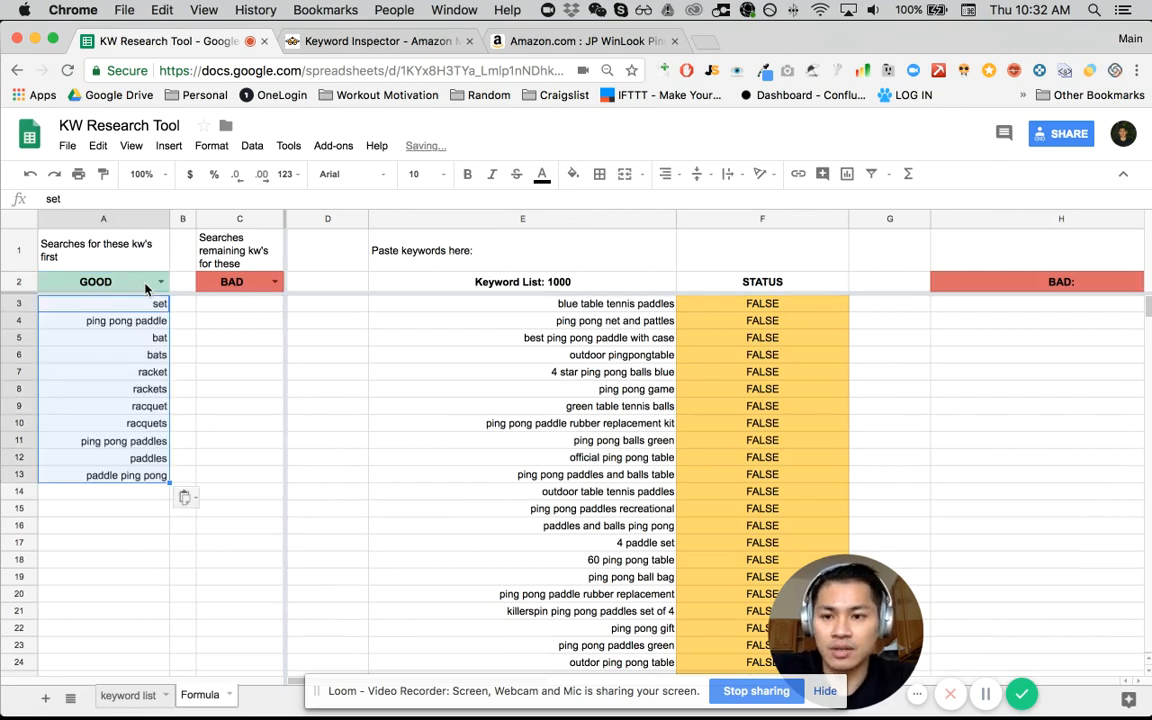
click(136, 335)
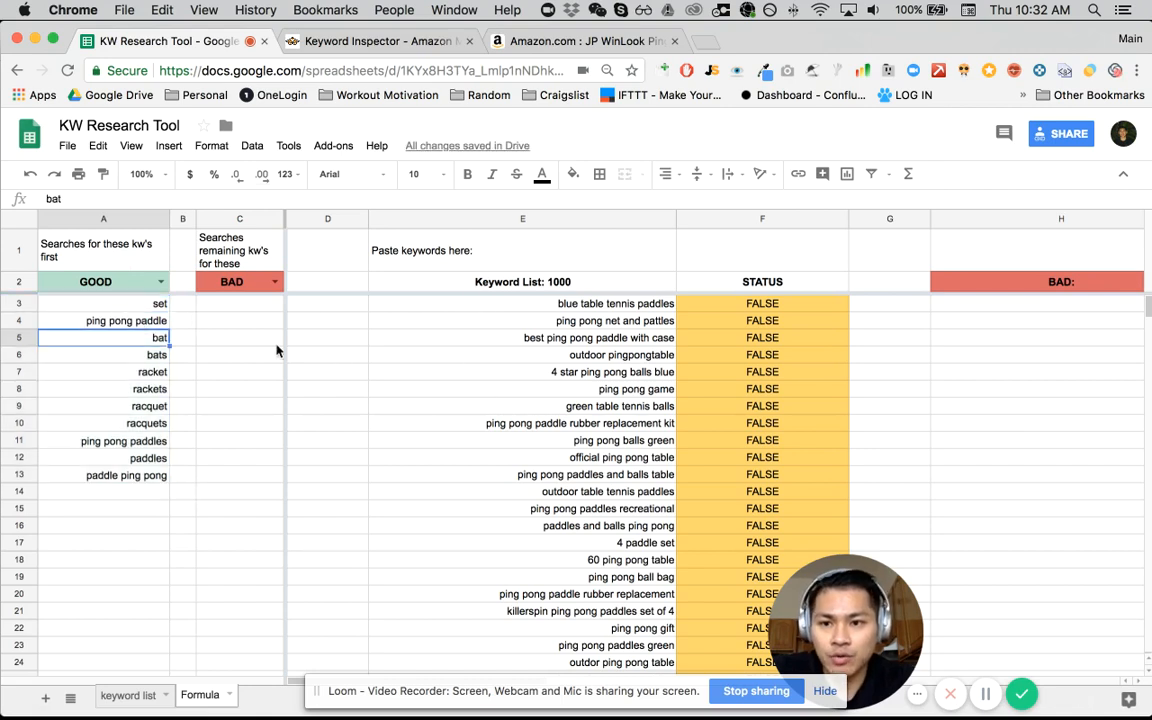
key(Up)
key(Up)
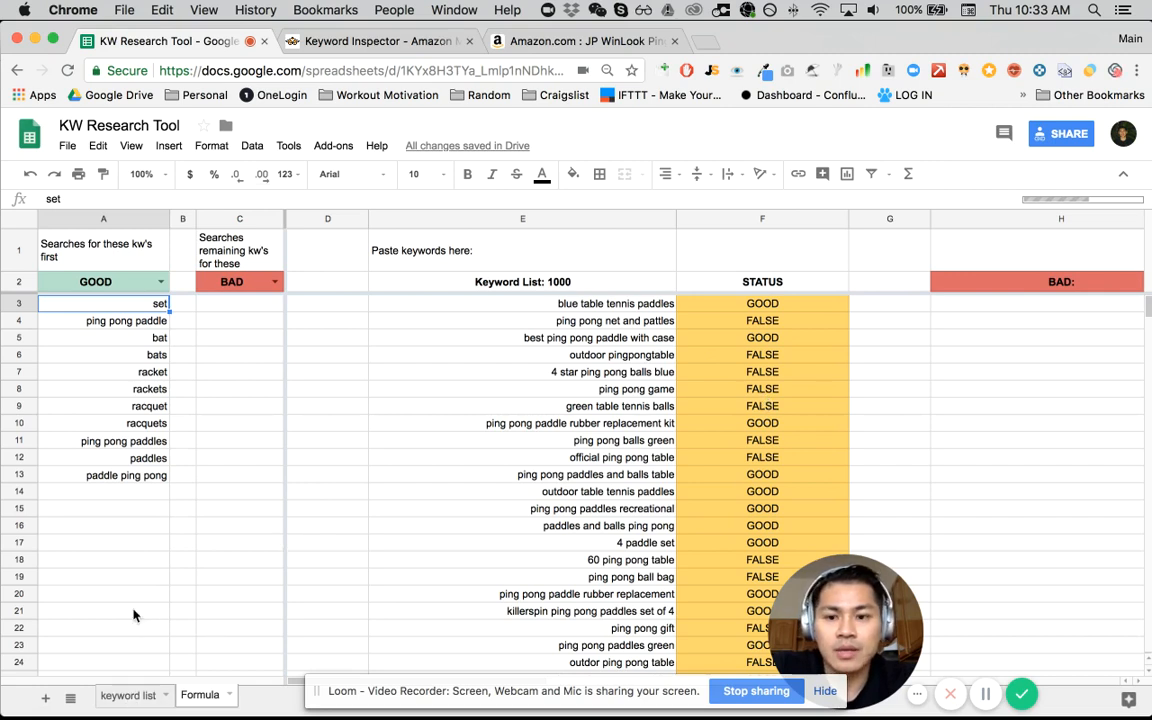
- Review the entries under "keywords i don't want" on the keyword list sheet, from "table" down to "balls"
click(140, 695)
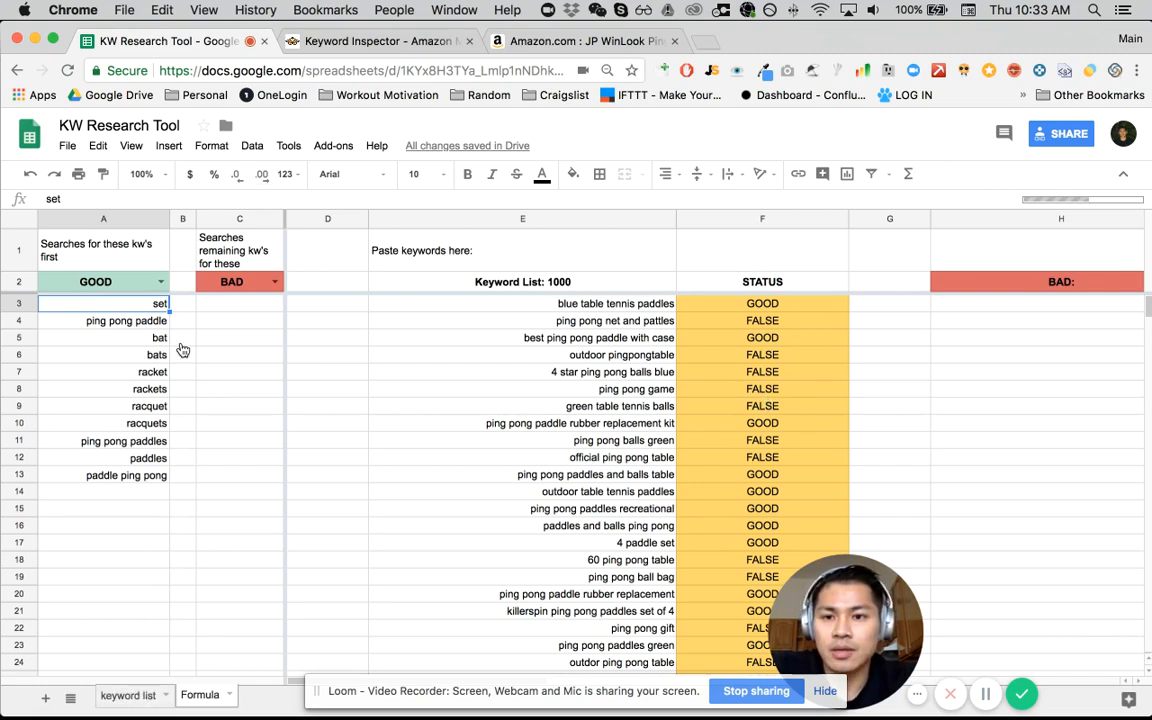
click(605, 274)
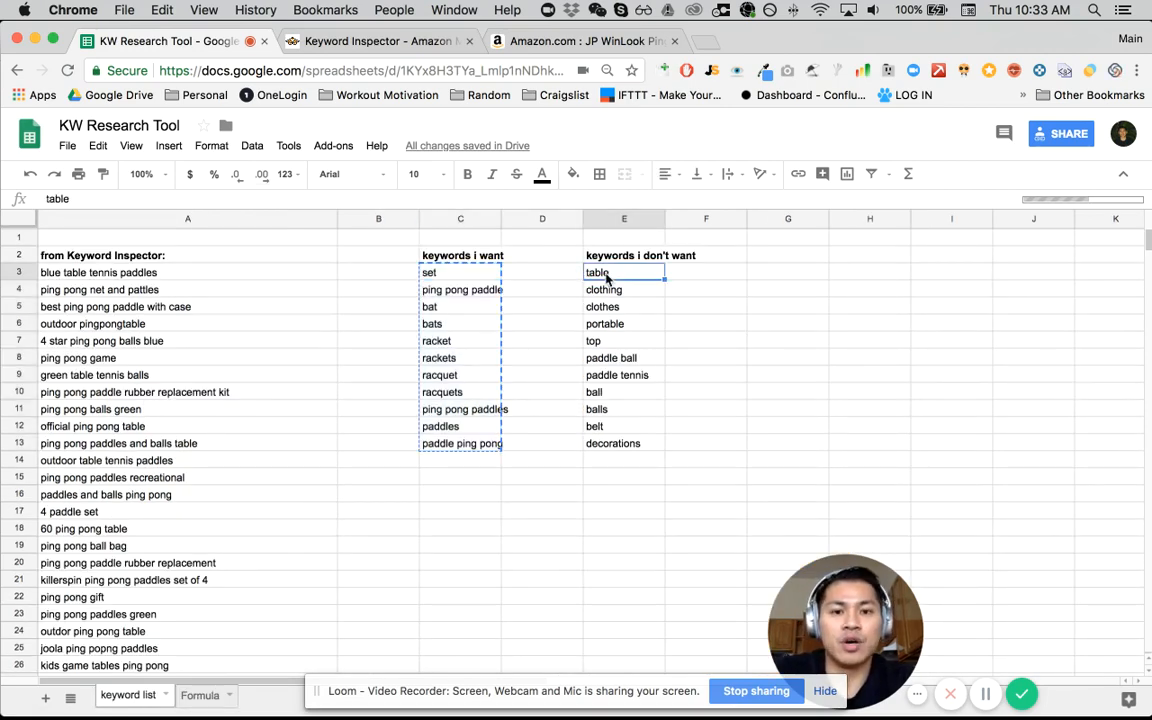
key(Down)
key(Up)
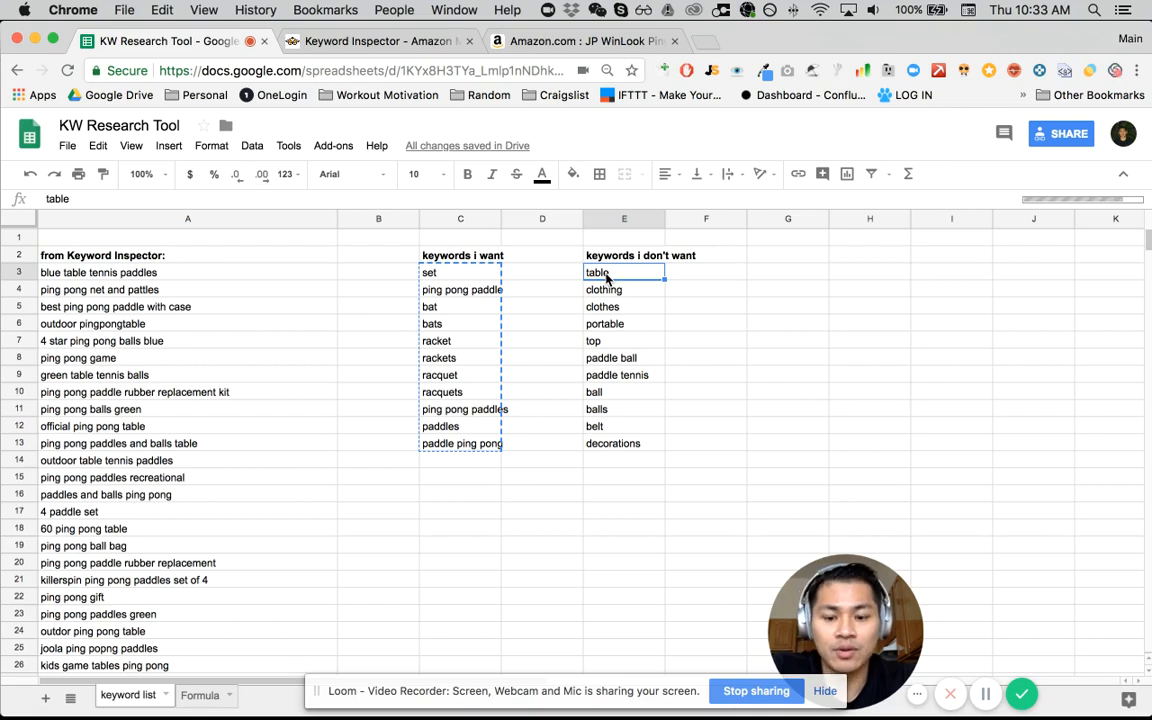
key(Down)
key(Down)
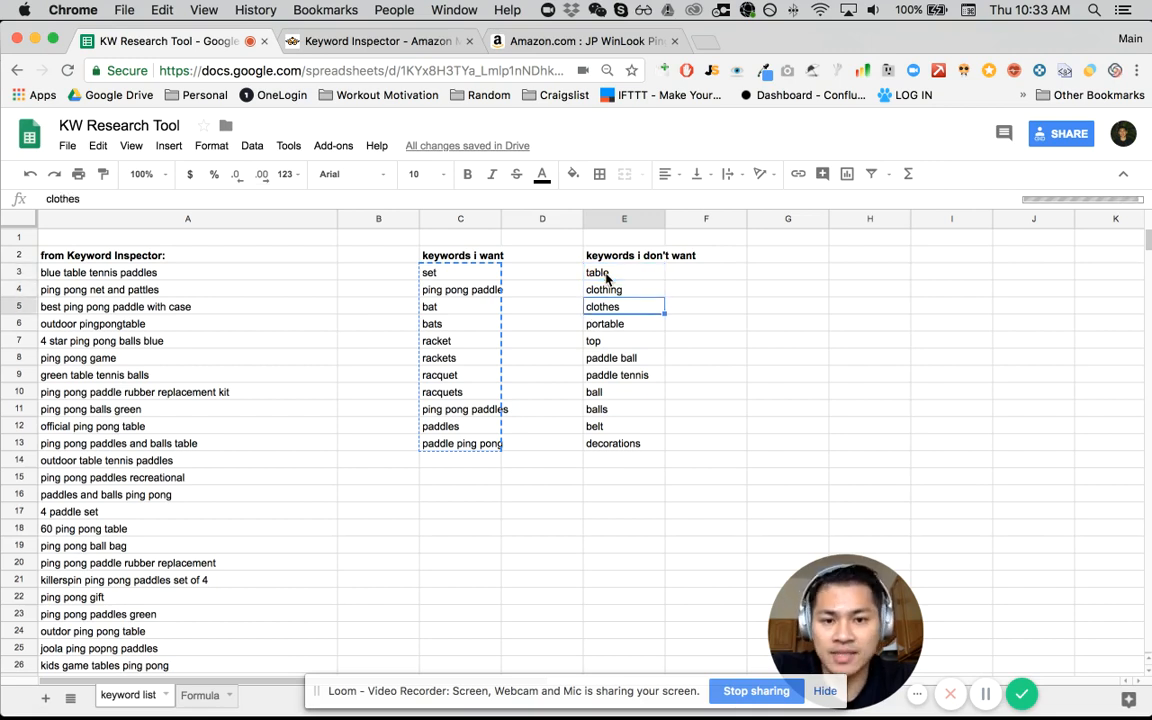
key(Down)
key(Down)
key(Down)
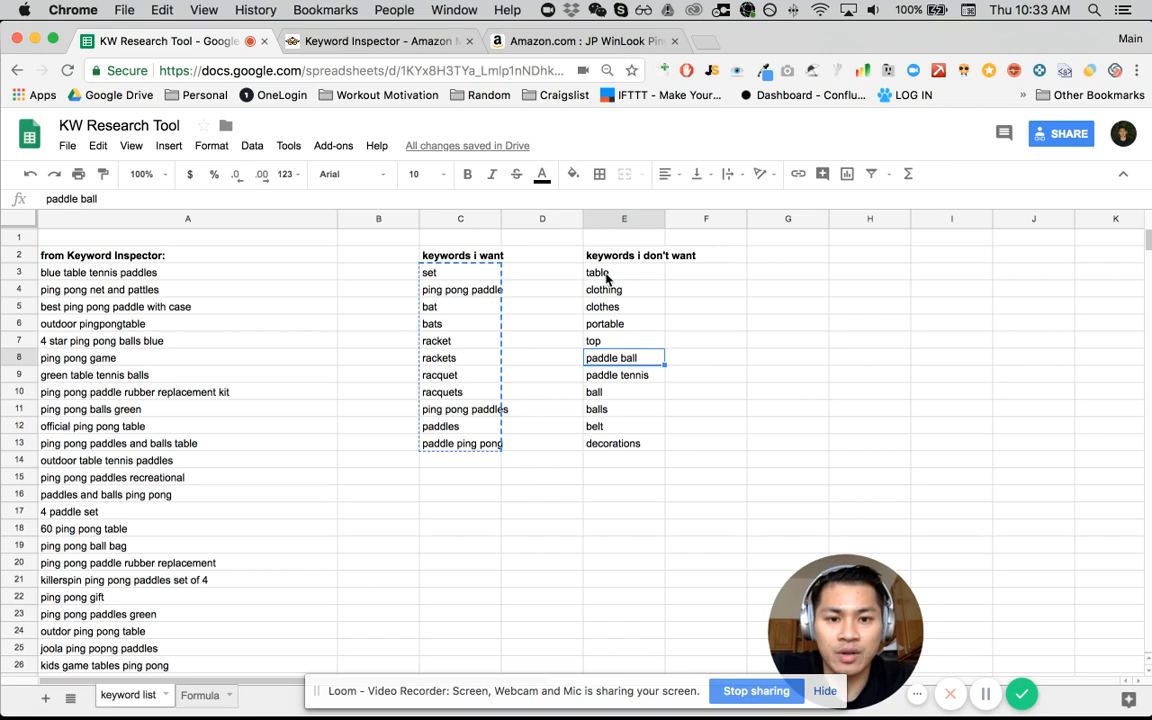
key(Down)
key(Down)
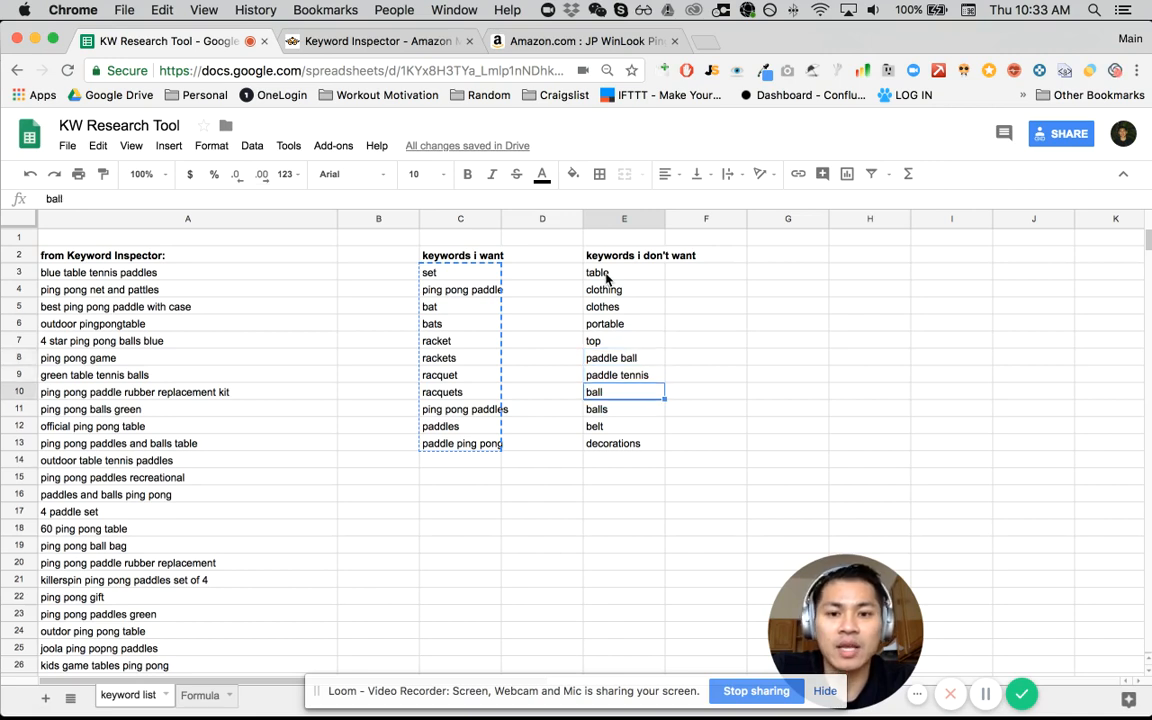
key(Down)
key(Up)
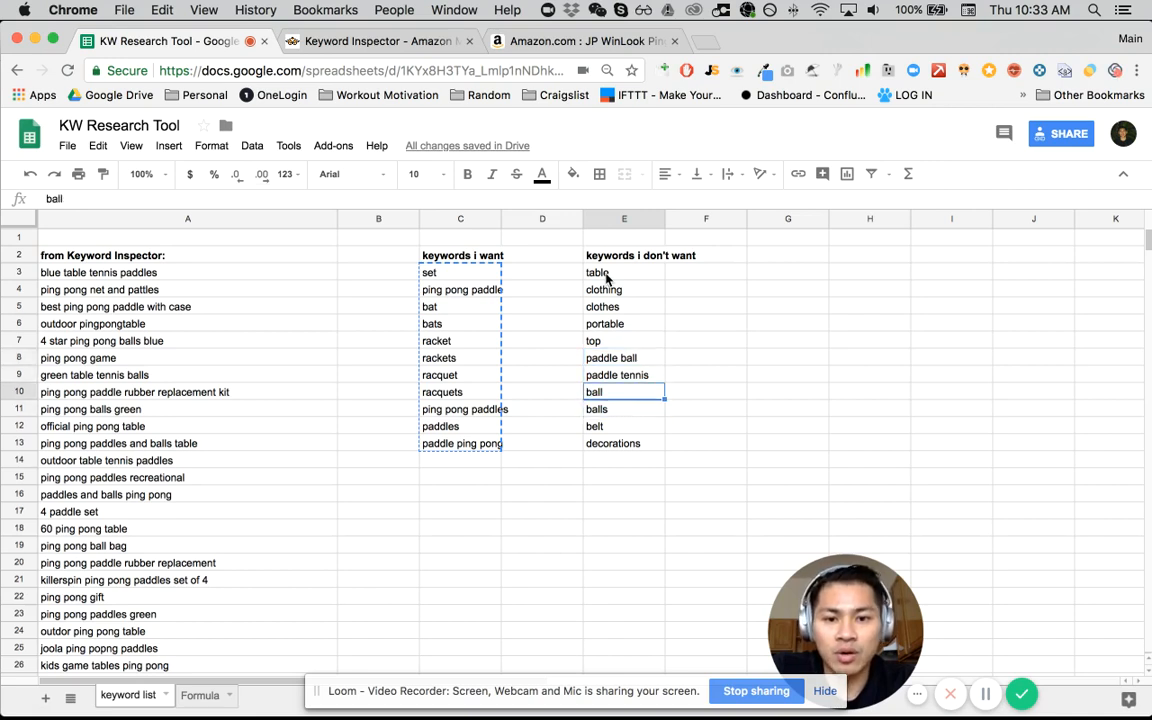
key(Down)
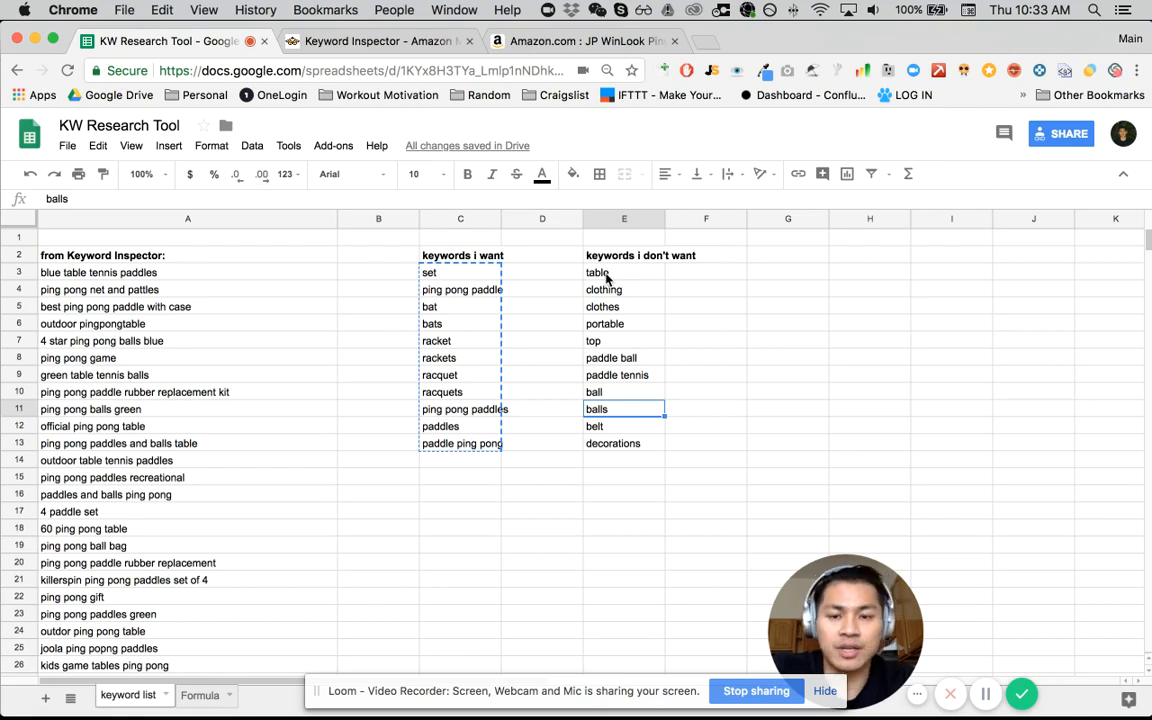
- Copy the entries under "keywords i don't want" on the keyword list sheet, from "table" through "decorations"
key(ctrl+Up)
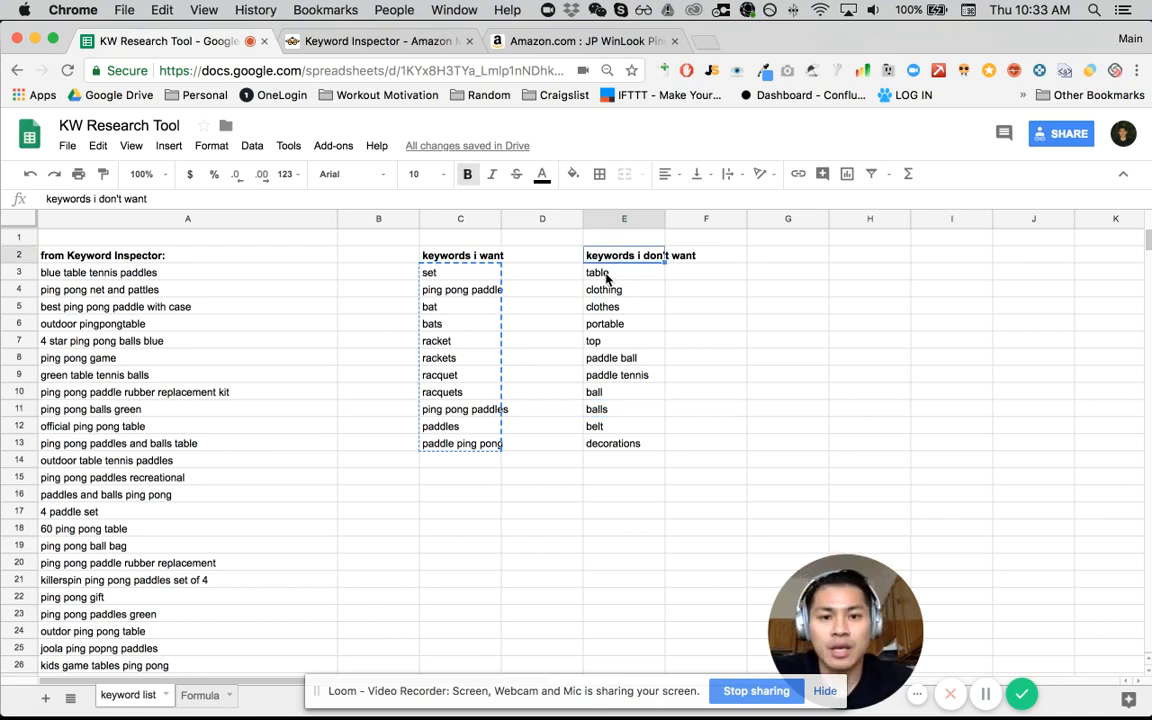
key(Down)
key(ctrl+shift+Down)
key(ctrl+c)
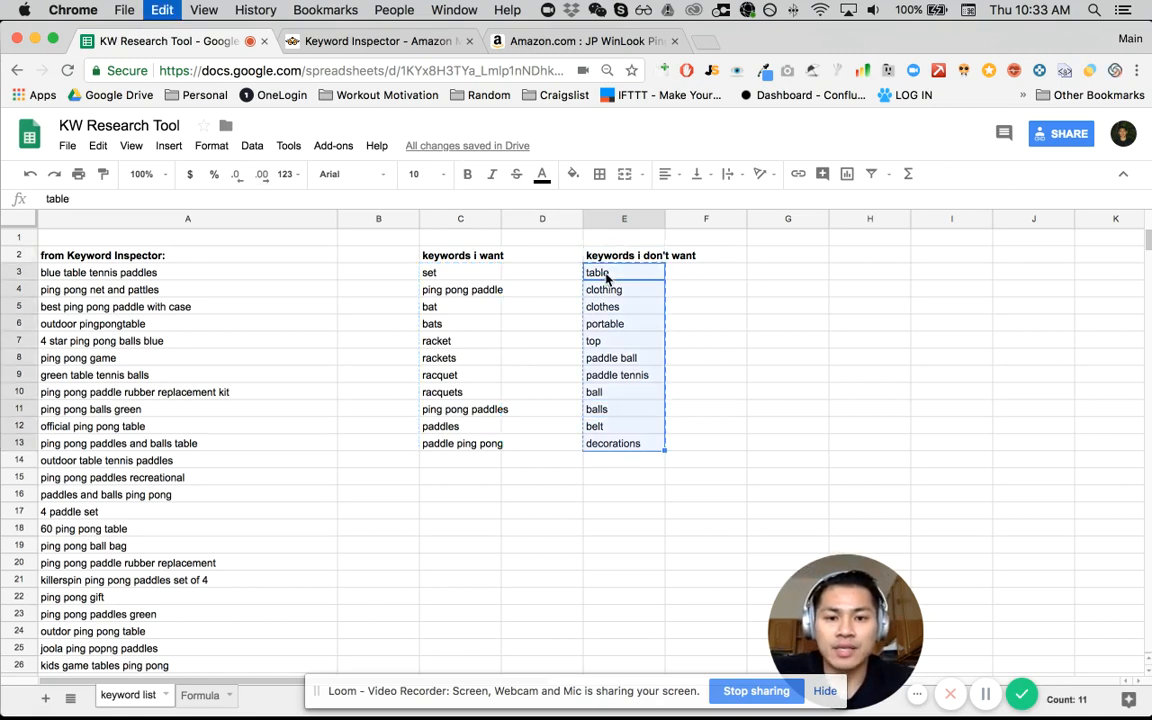
- Paste the unwanted keywords into the BAD column of the Formula sheet, starting at C3
click(200, 695)
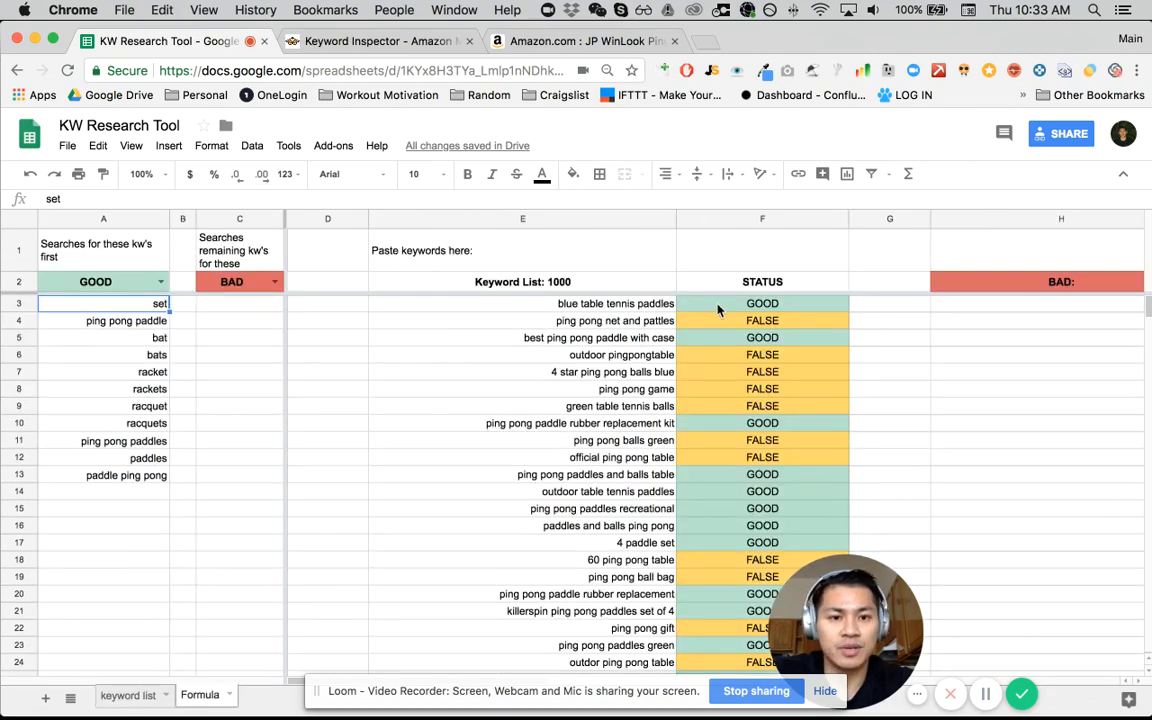
click(717, 310)
double_click(717, 304)
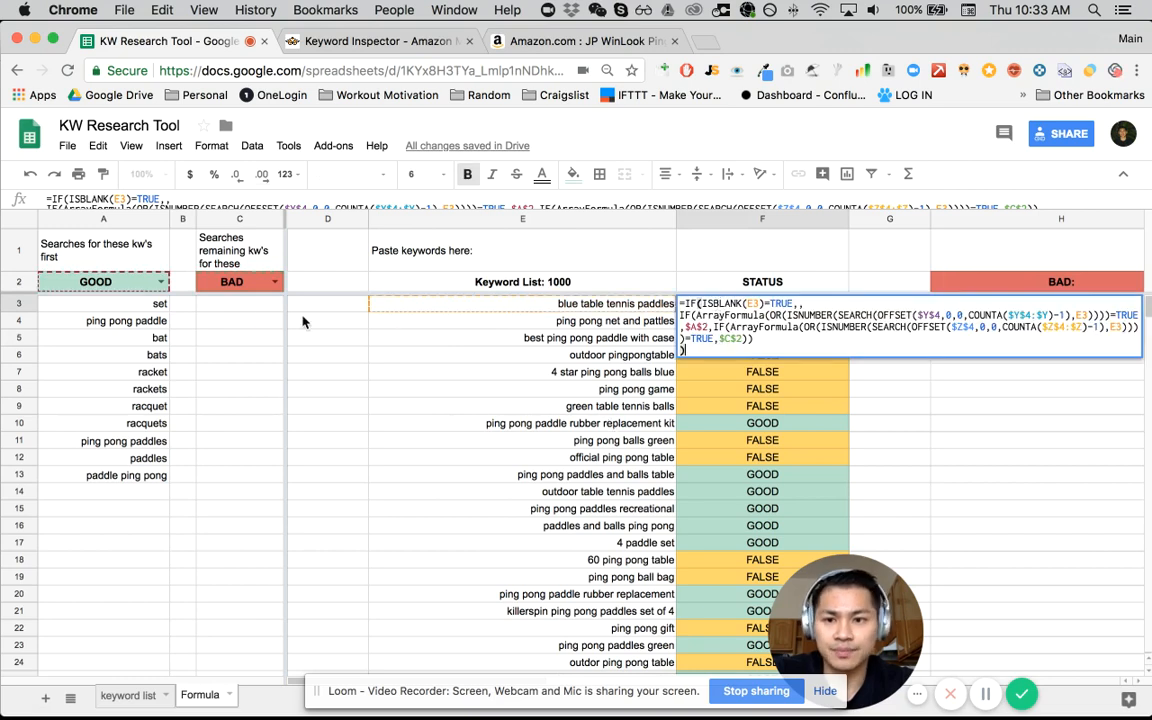
click(256, 308)
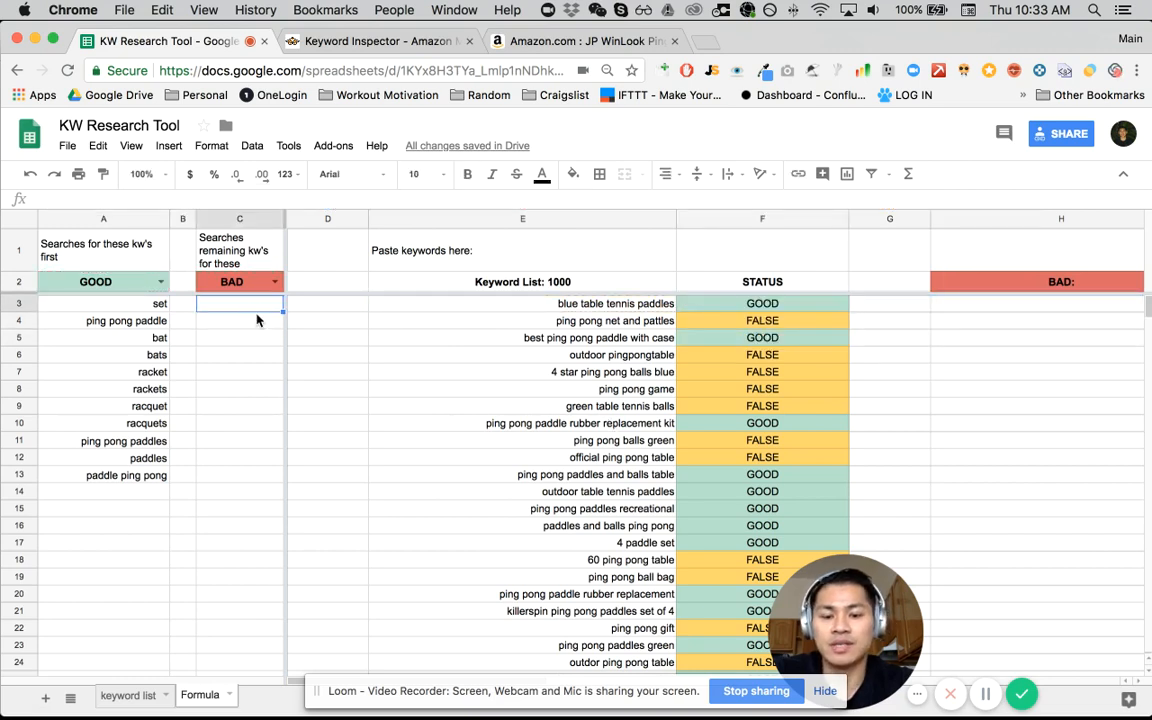
key(super+v)
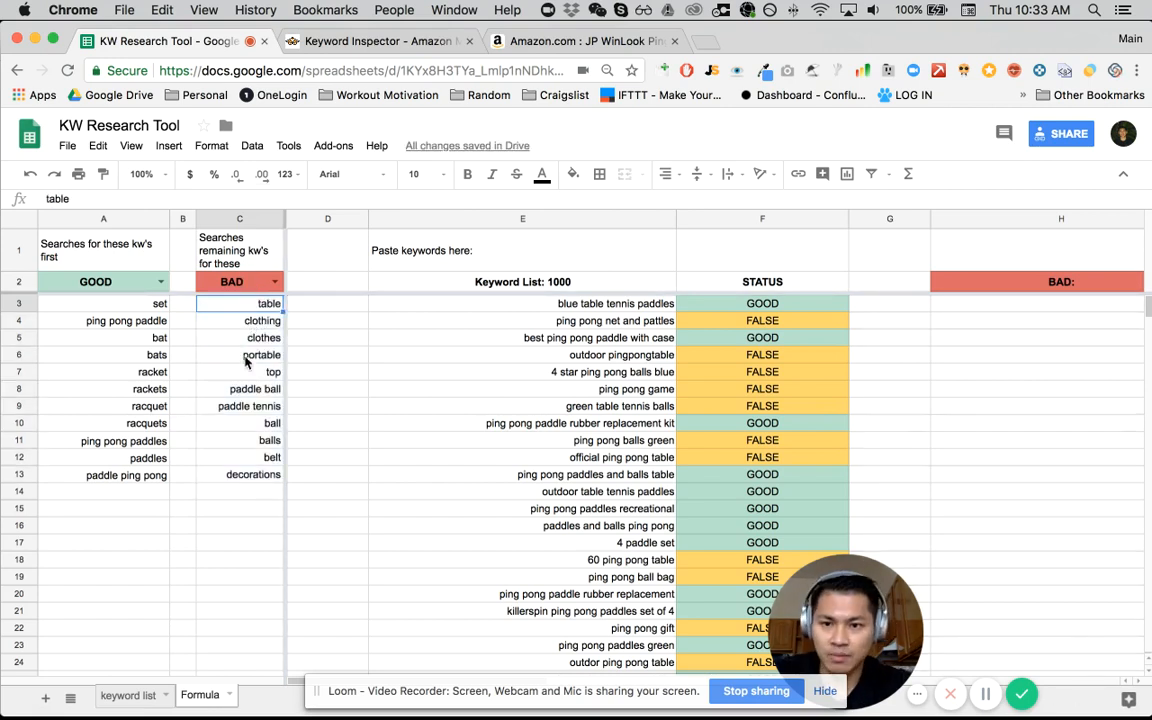
- Compare the GOOD and BAD search terms on the Formula sheet with the STATUS assigned to entries in the Keyword List
key(Down)
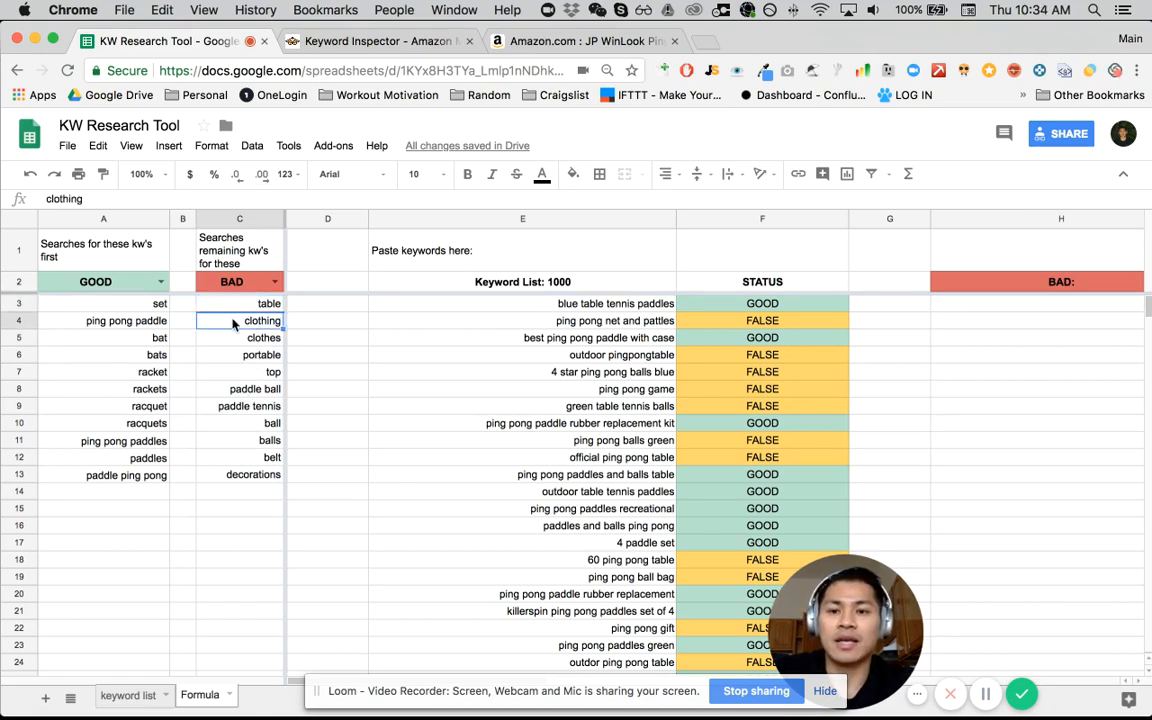
click(145, 303)
click(735, 309)
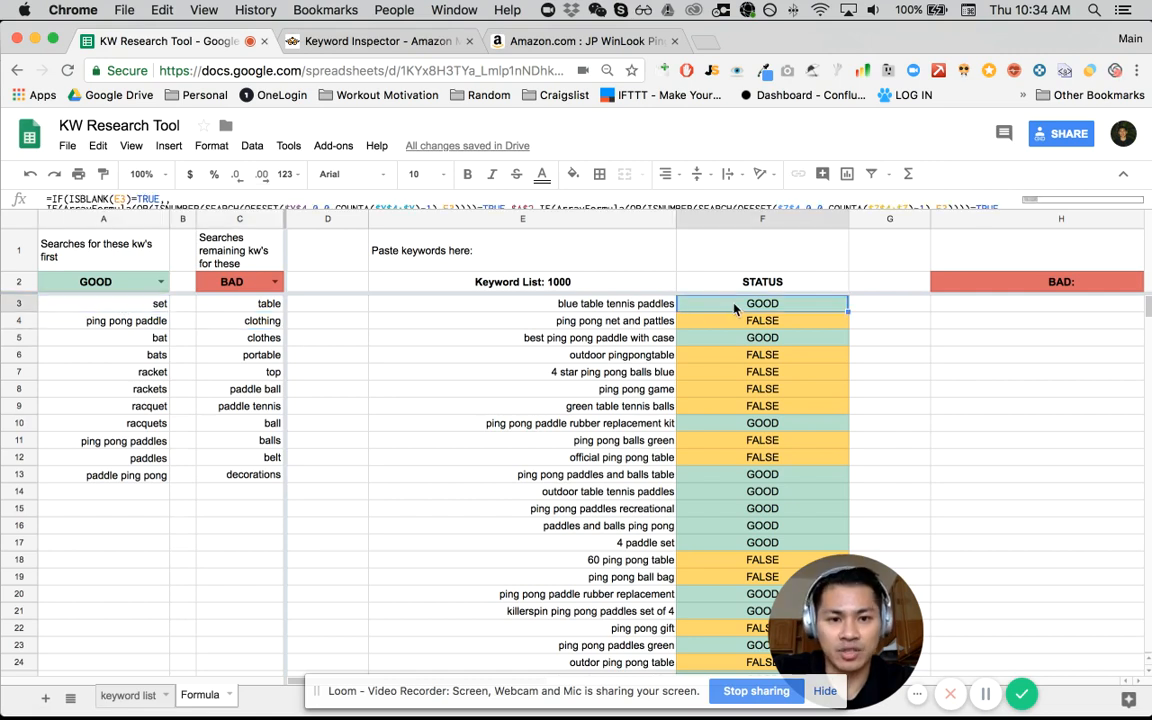
click(253, 309)
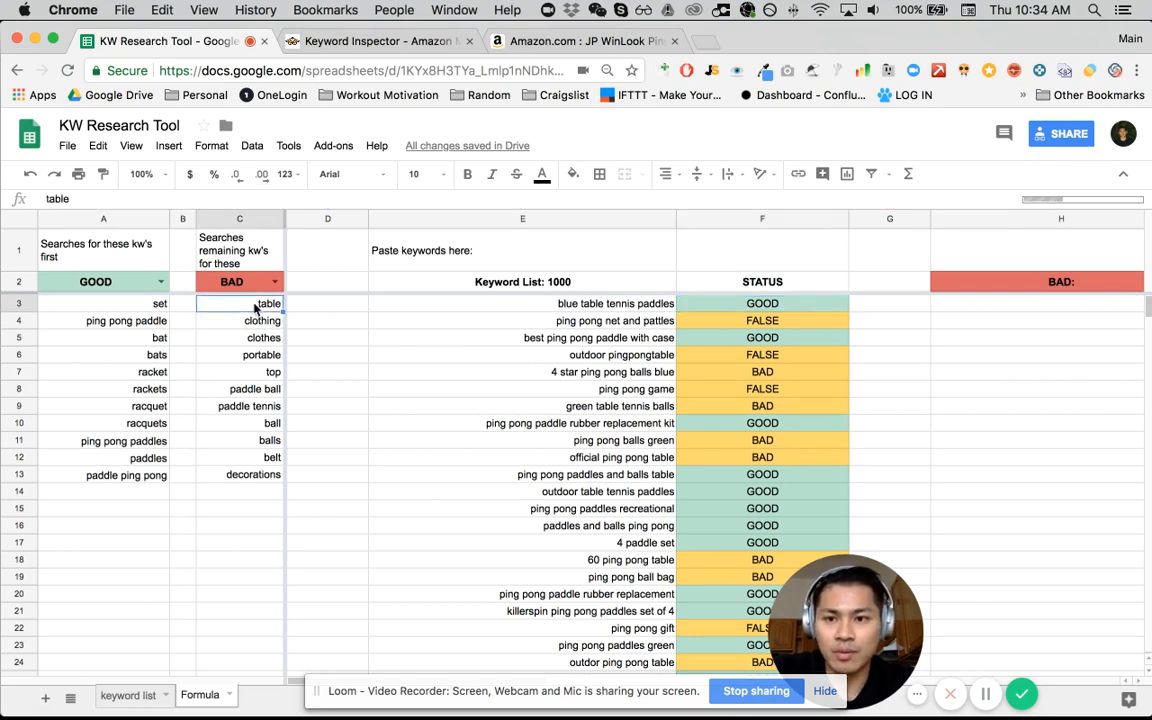
drag(112, 303, 143, 480)
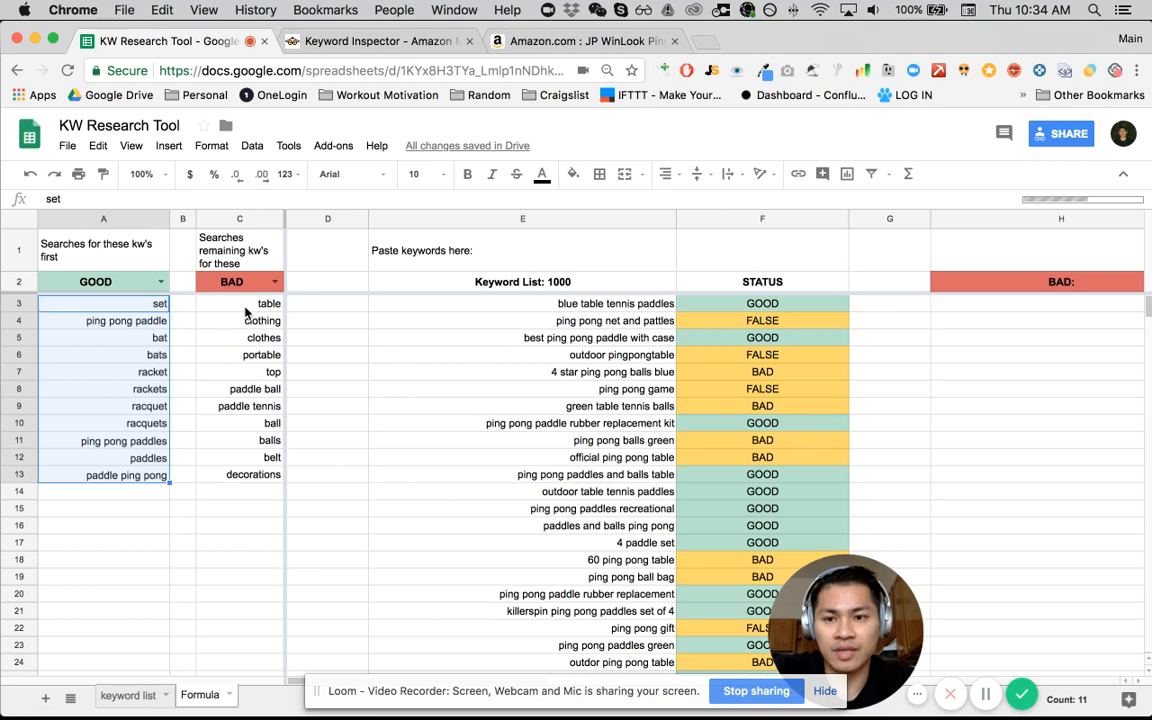
drag(224, 303, 248, 450)
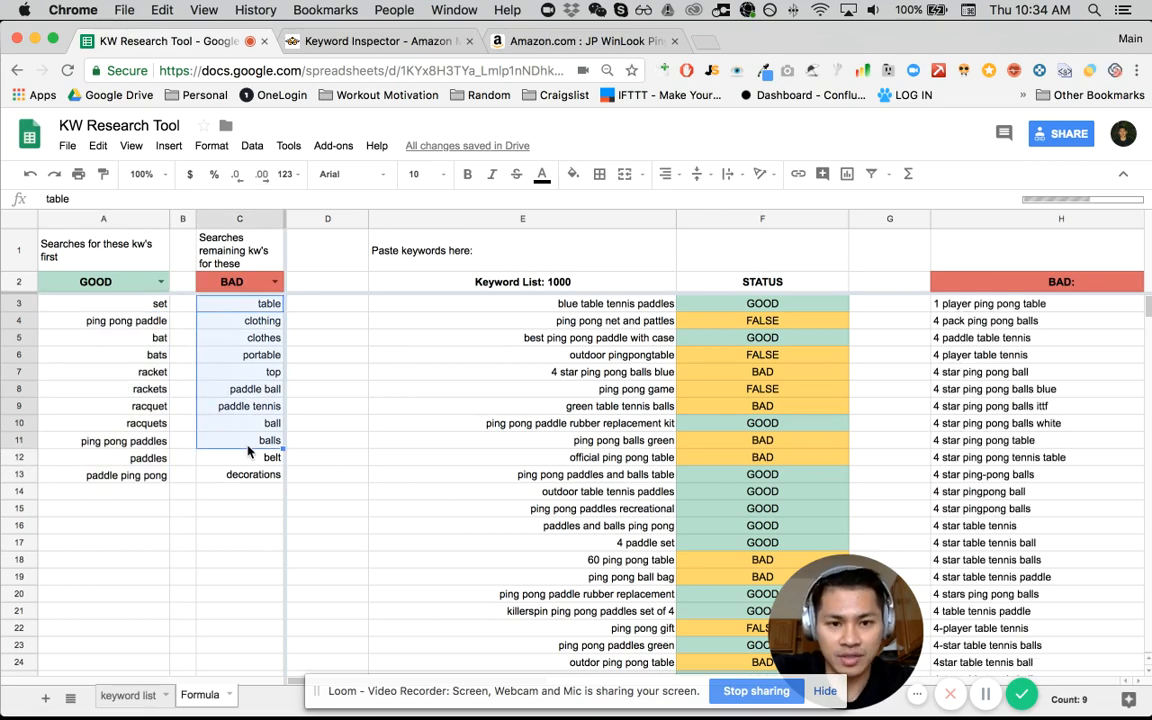
click(657, 441)
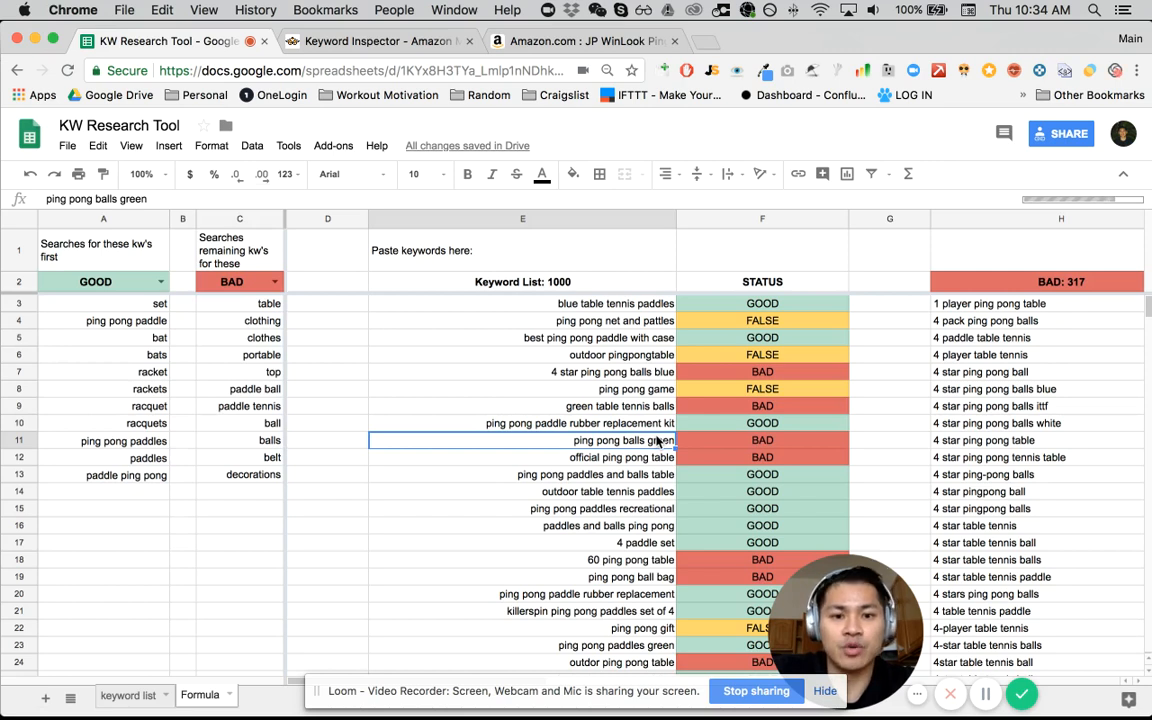
click(534, 338)
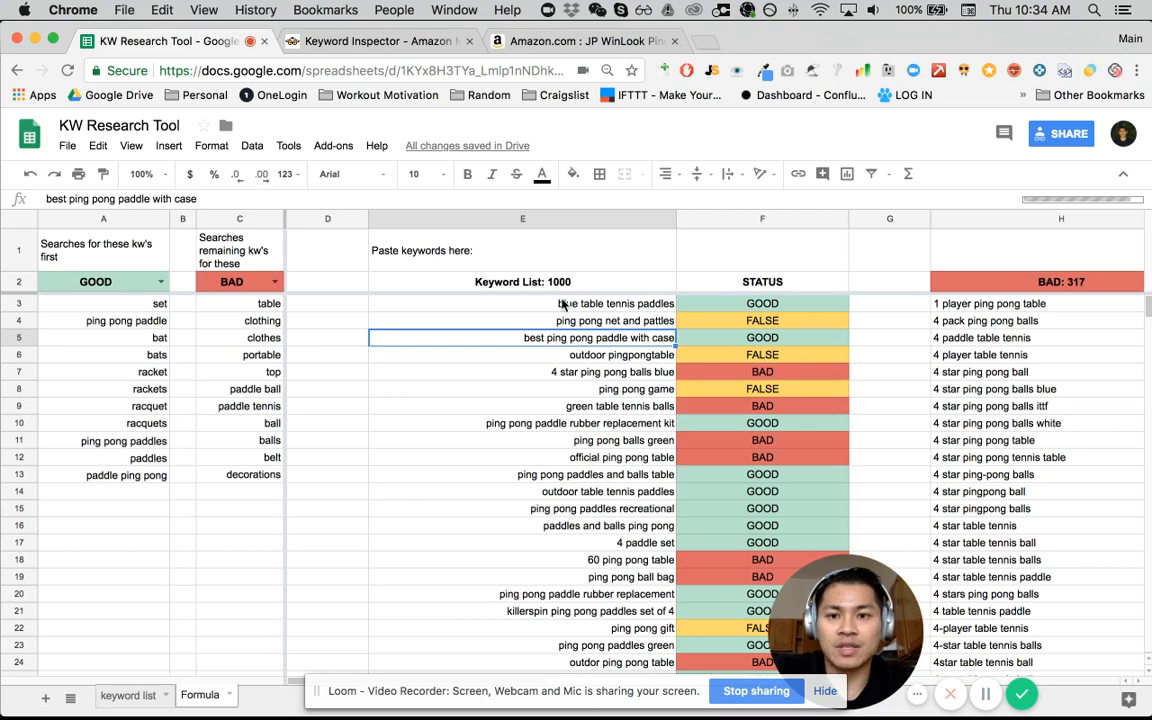
- Examine the sorted BAD results in column H of the Formula sheet, from the first keyword to the end of the list
scroll(562, 304, right, 5)
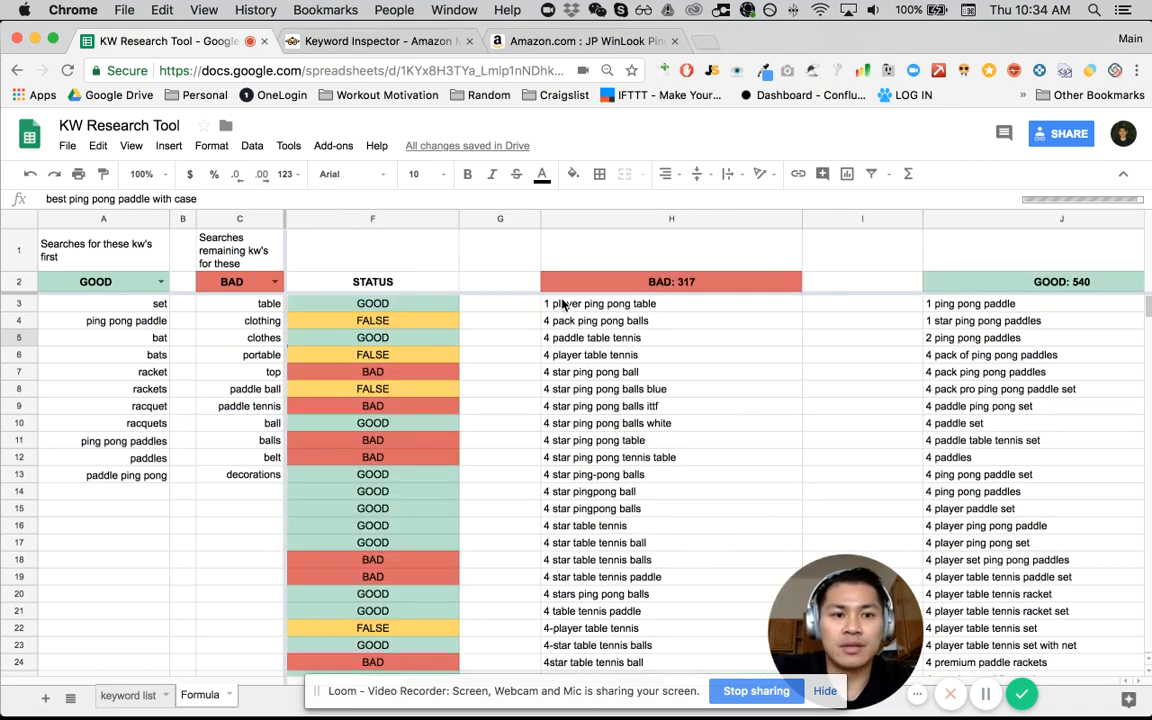
scroll(562, 304, right, 3)
click(808, 284)
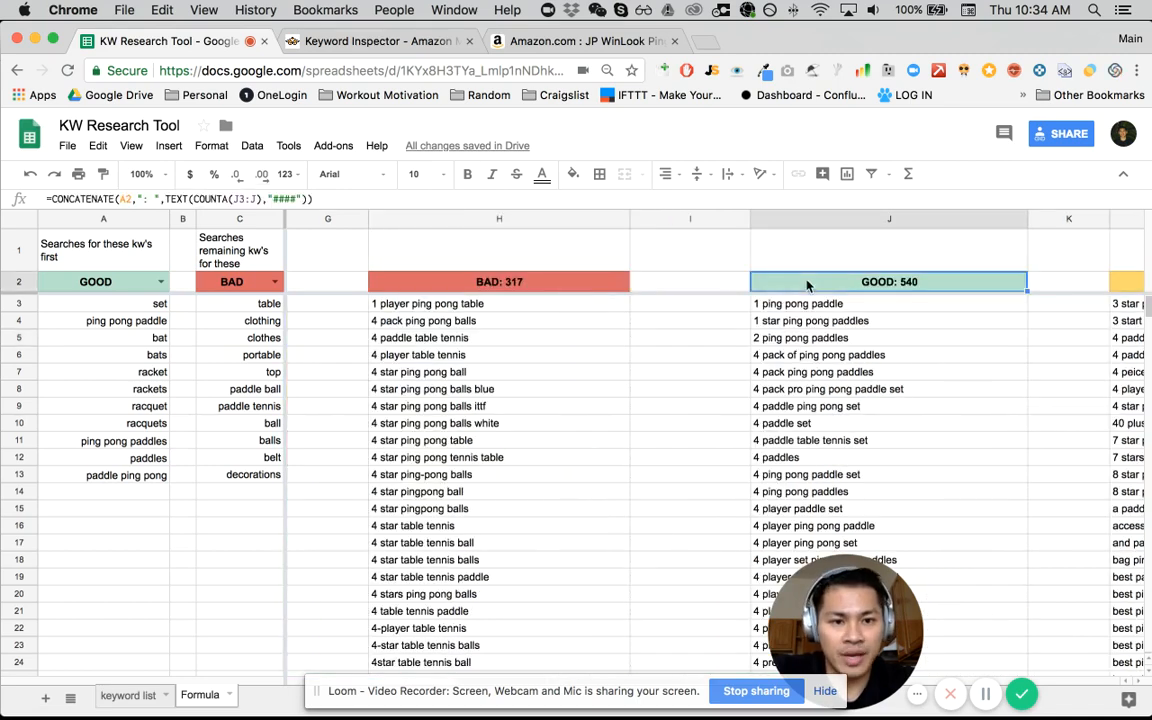
click(511, 337)
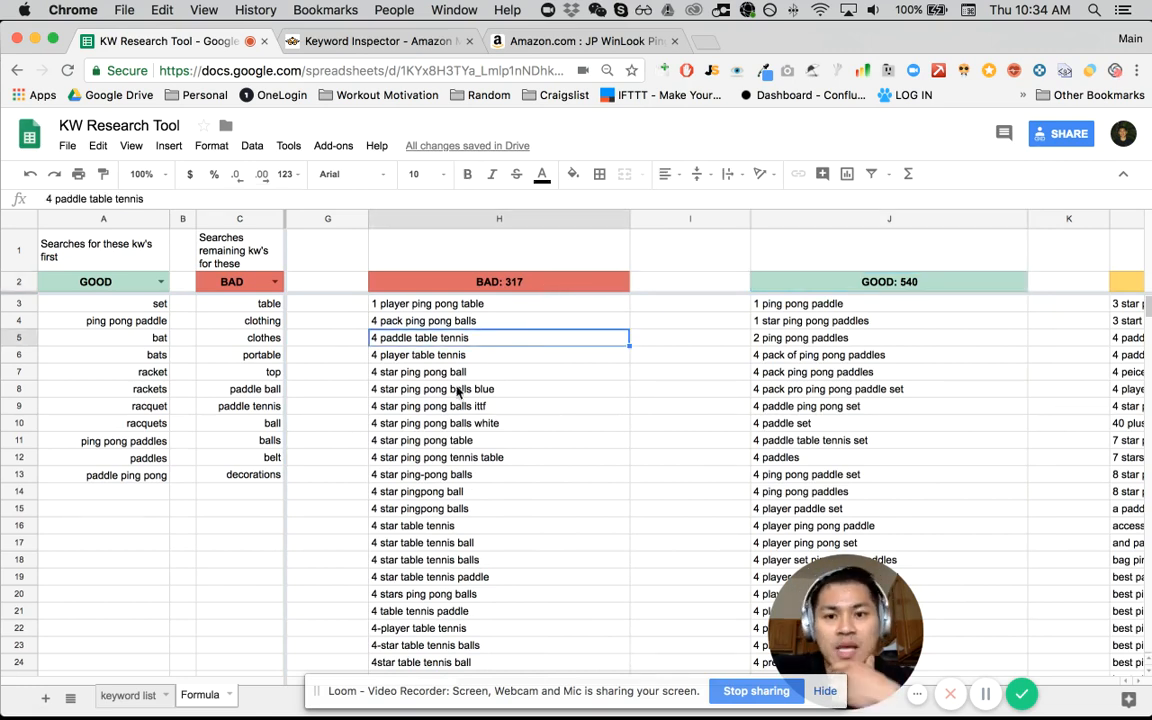
click(458, 306)
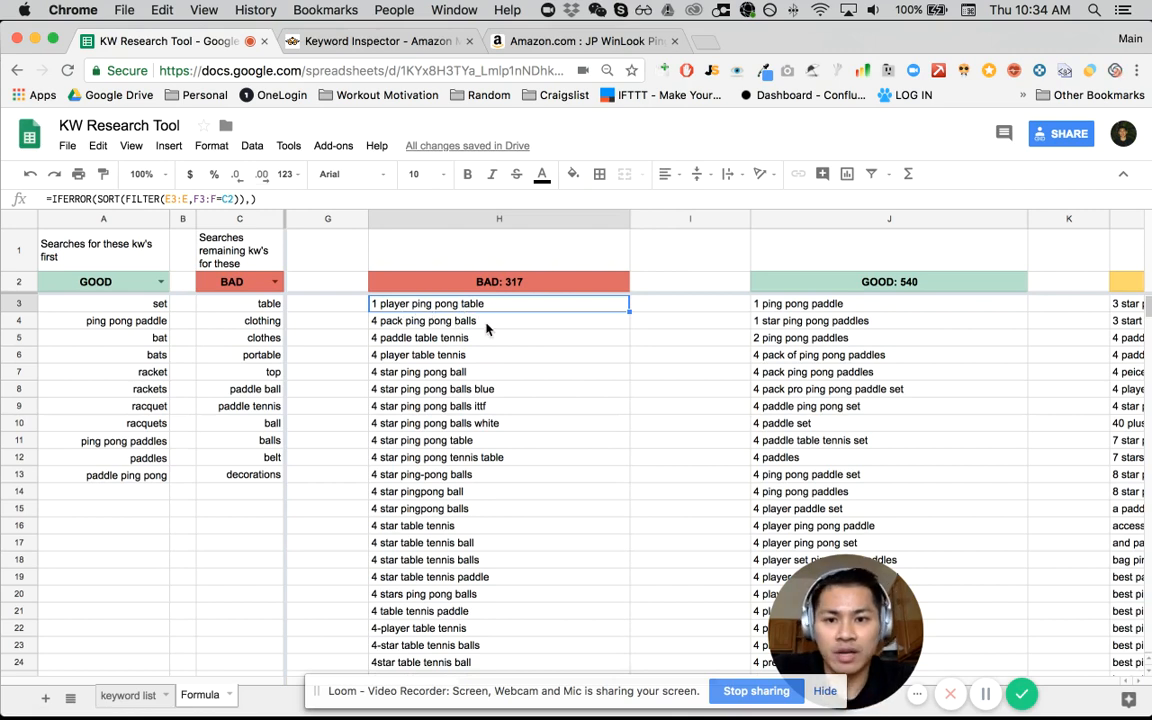
click(414, 327)
scroll(421, 400, down, 20)
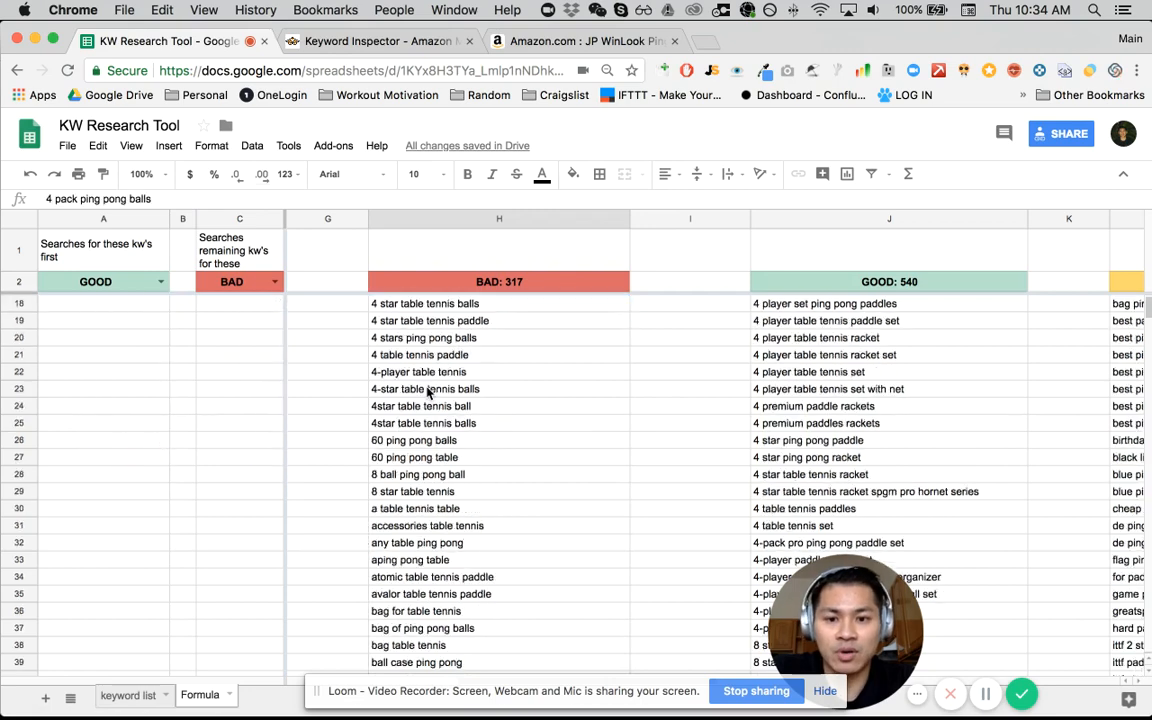
scroll(430, 378, down, 13)
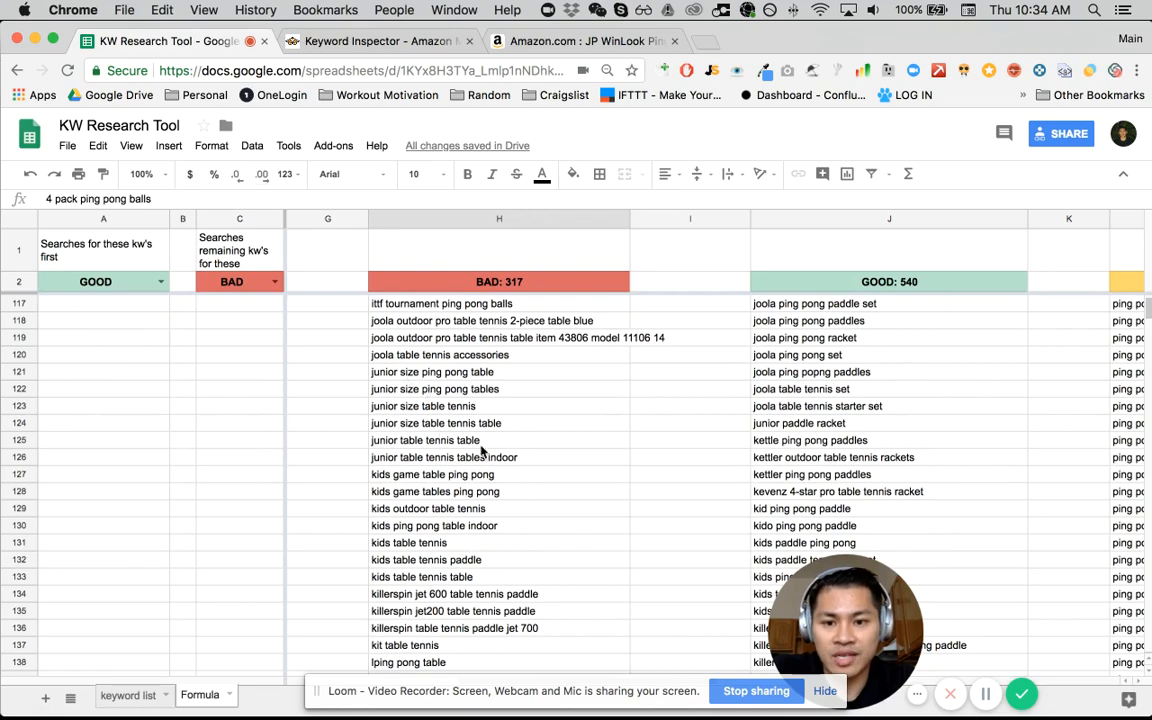
click(480, 445)
click(489, 562)
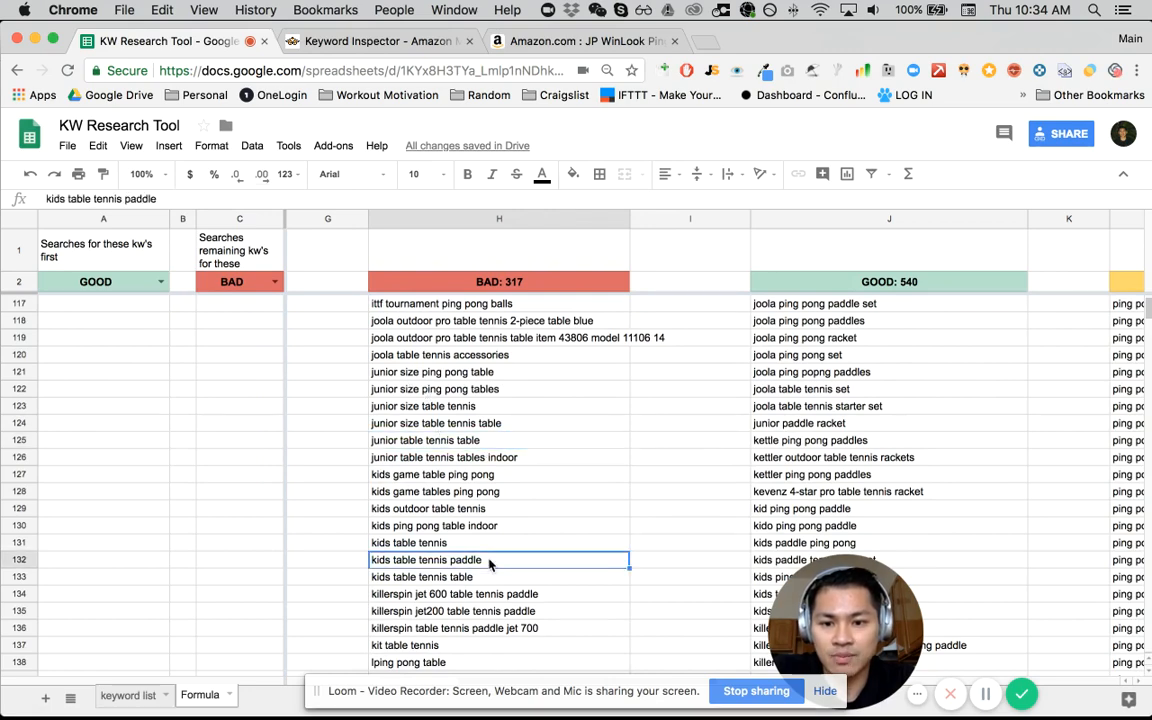
key(super+Down)
click(465, 458)
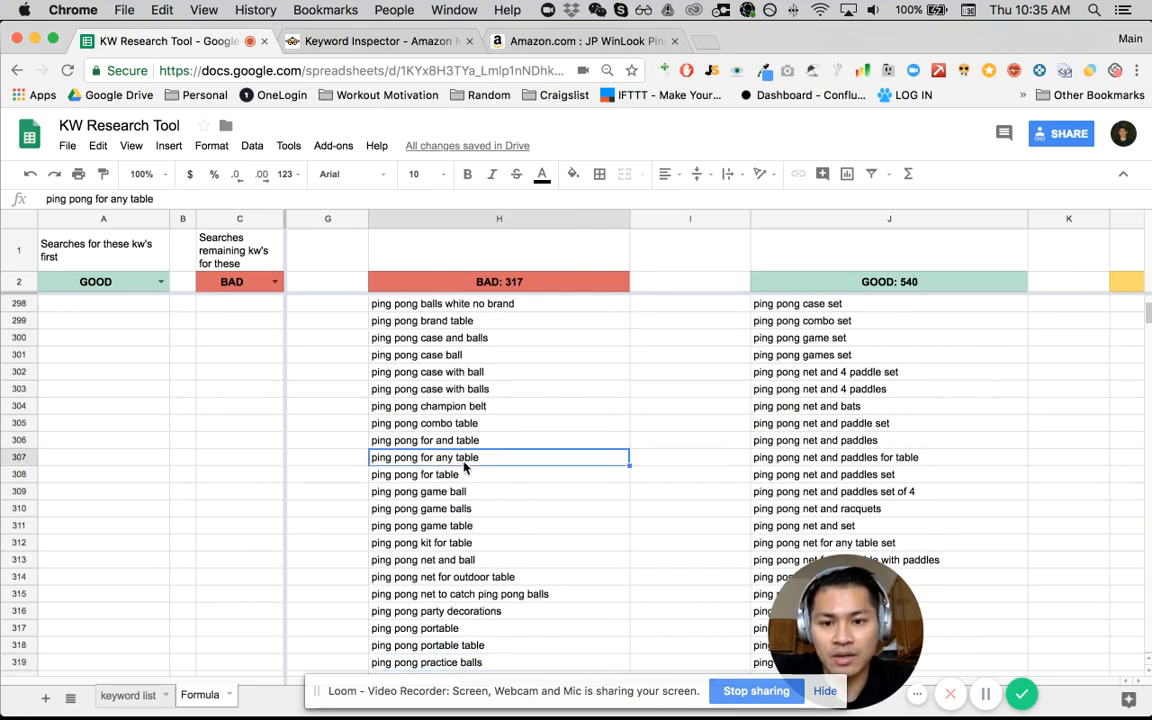
click(430, 508)
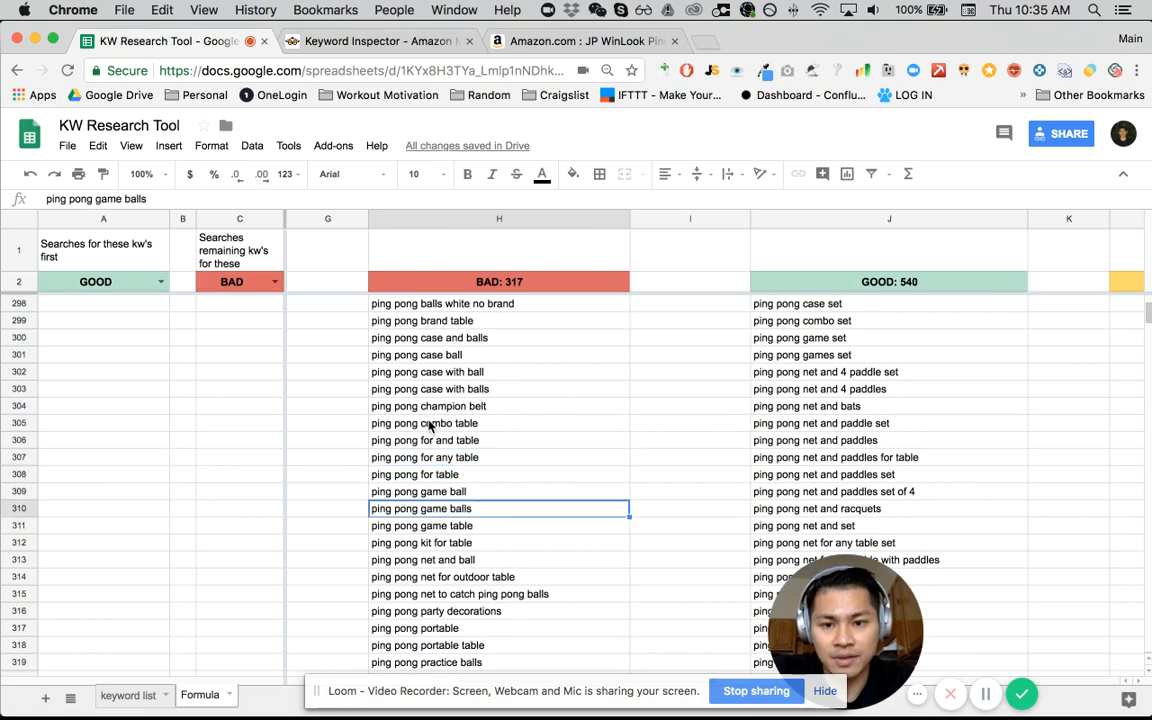
scroll(453, 423, down, 5)
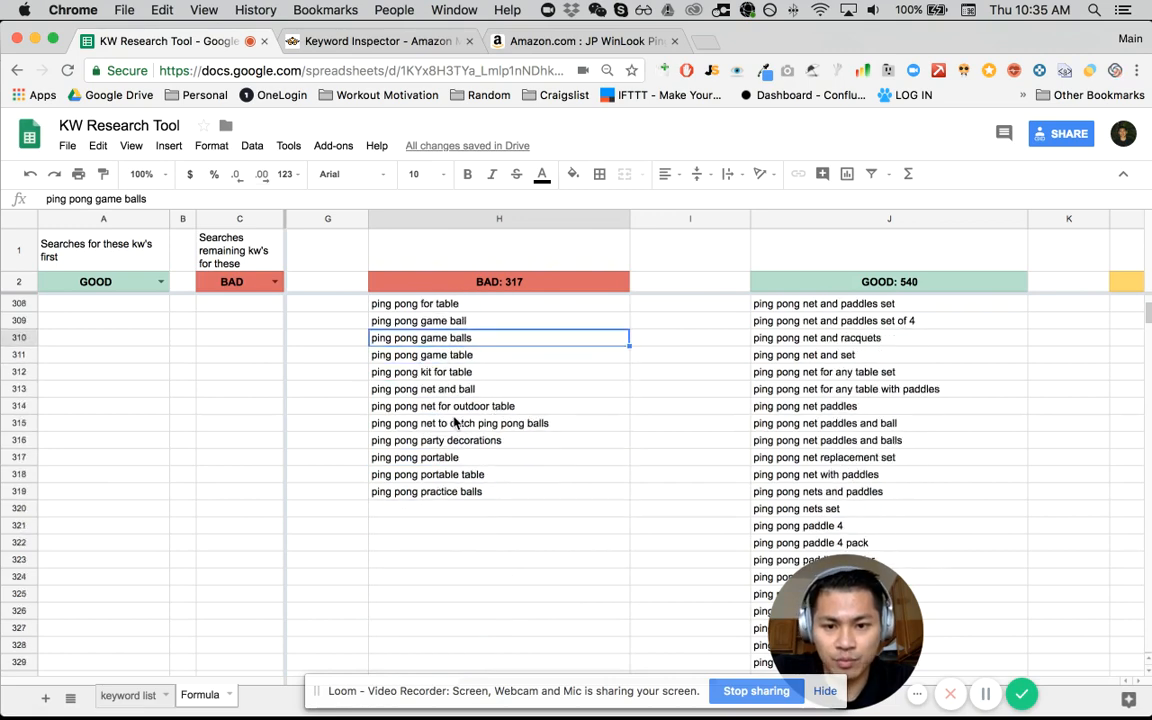
scroll(453, 423, up, 9)
- Examine the sorted GOOD results in column J of the Formula sheet, starting from the first keyword
click(840, 340)
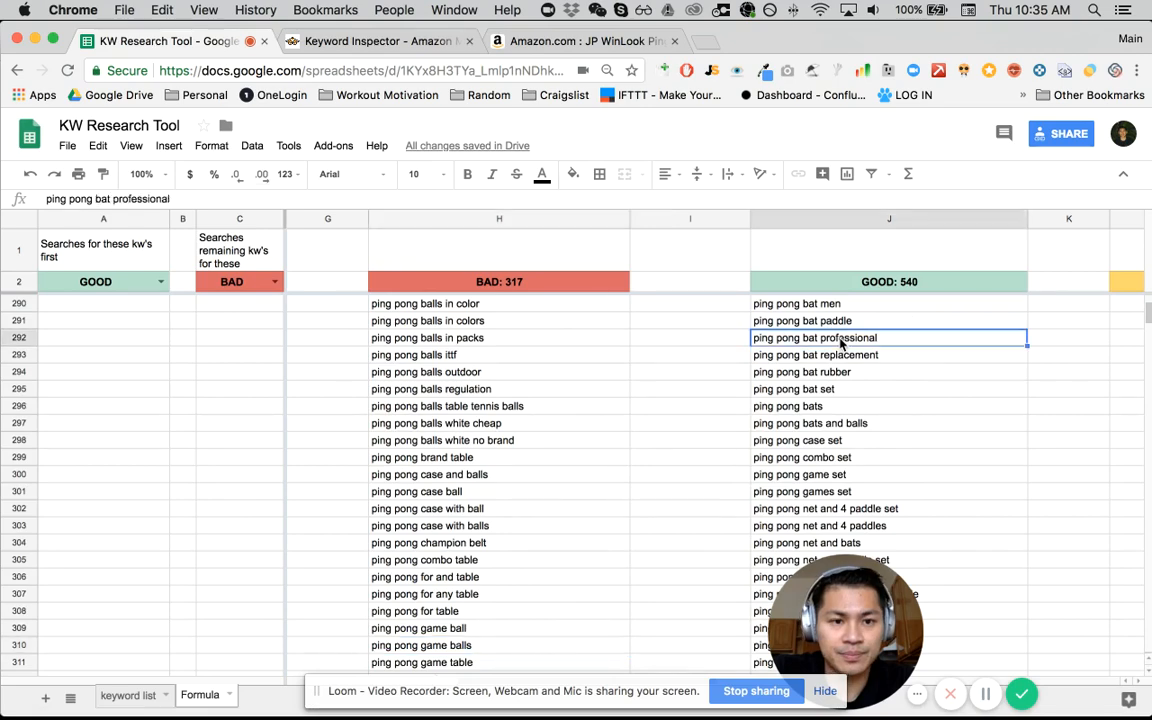
scroll(840, 343, right, 2)
scroll(838, 340, up, 2)
click(805, 283)
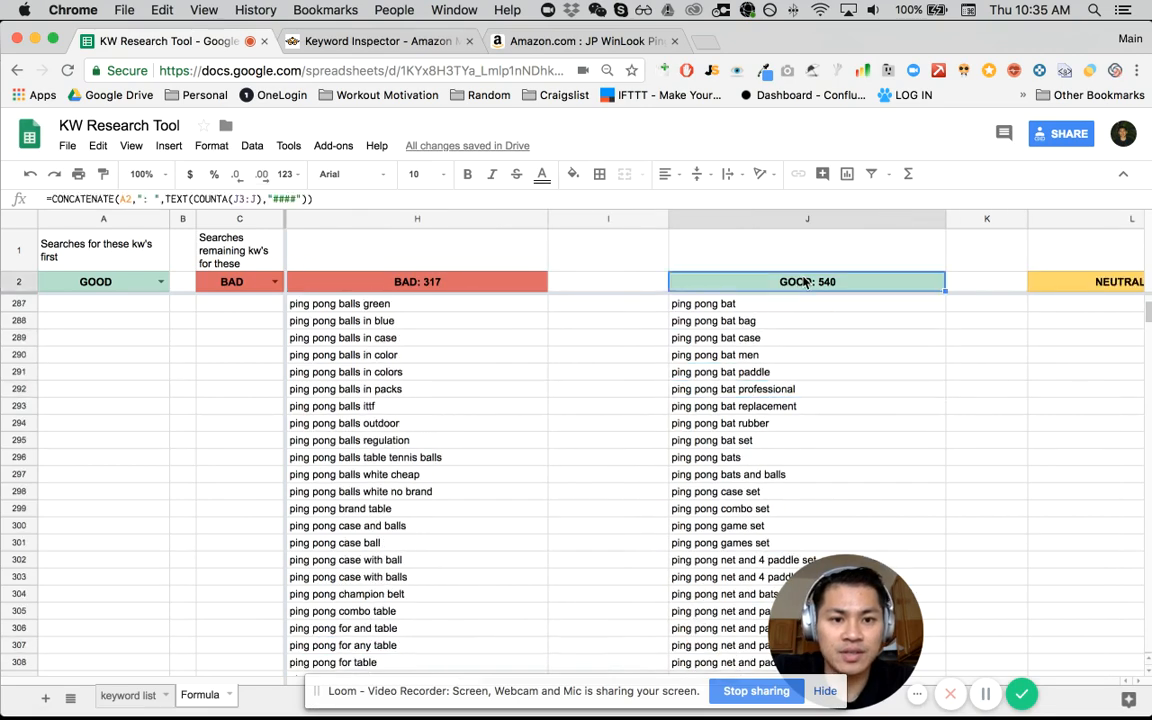
key(Down)
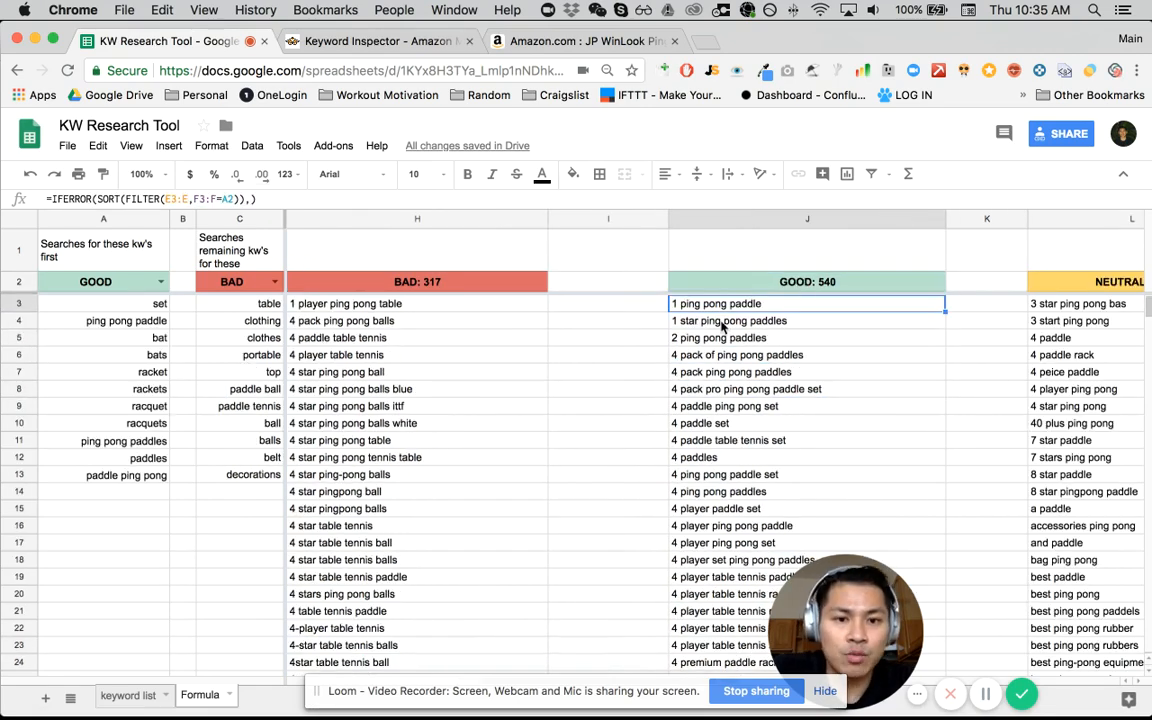
scroll(727, 350, down, 2)
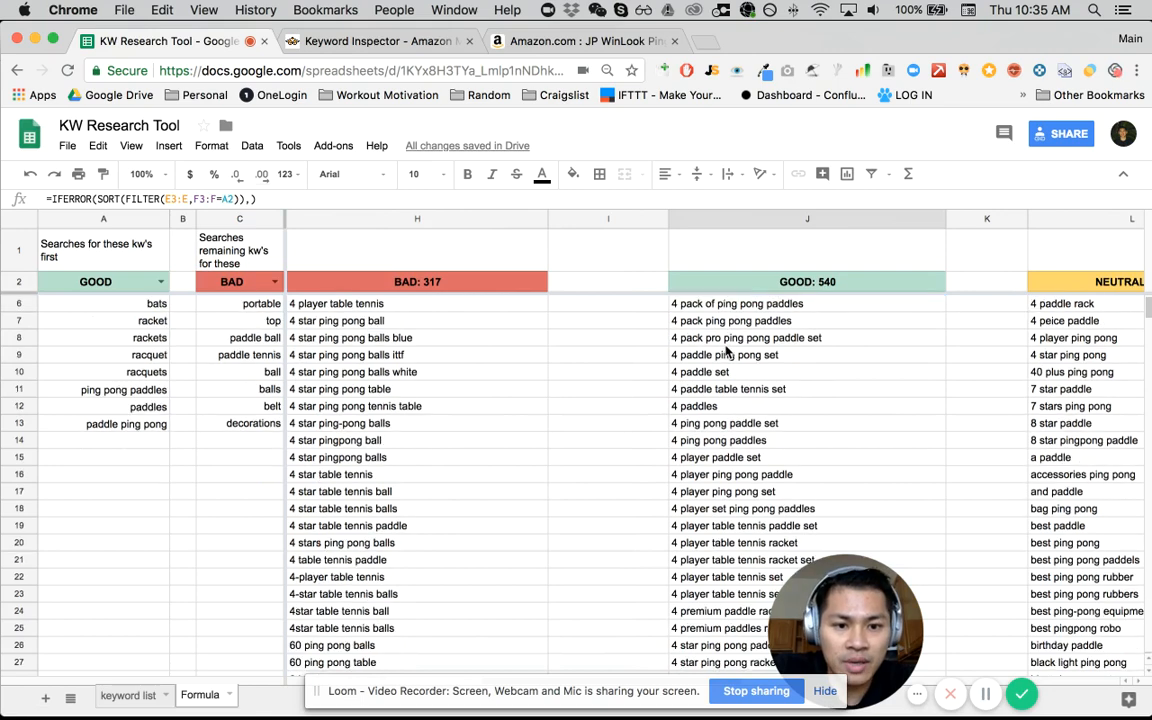
scroll(720, 352, up, 2)
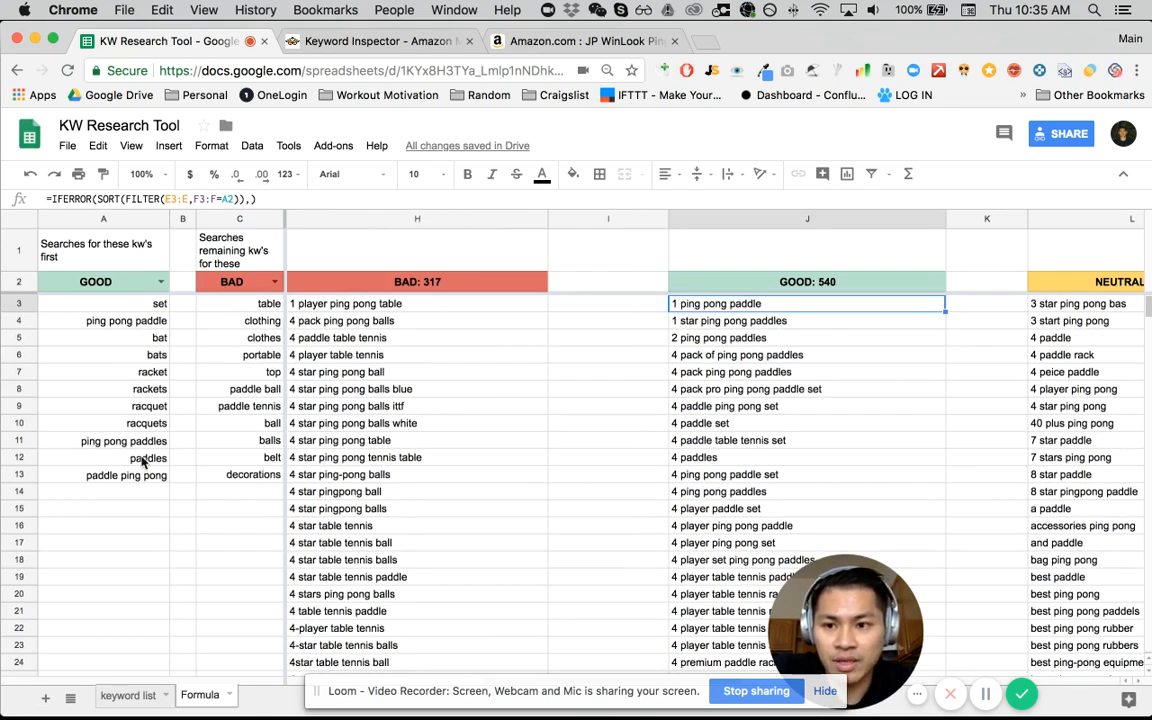
scroll(679, 588, down, 6)
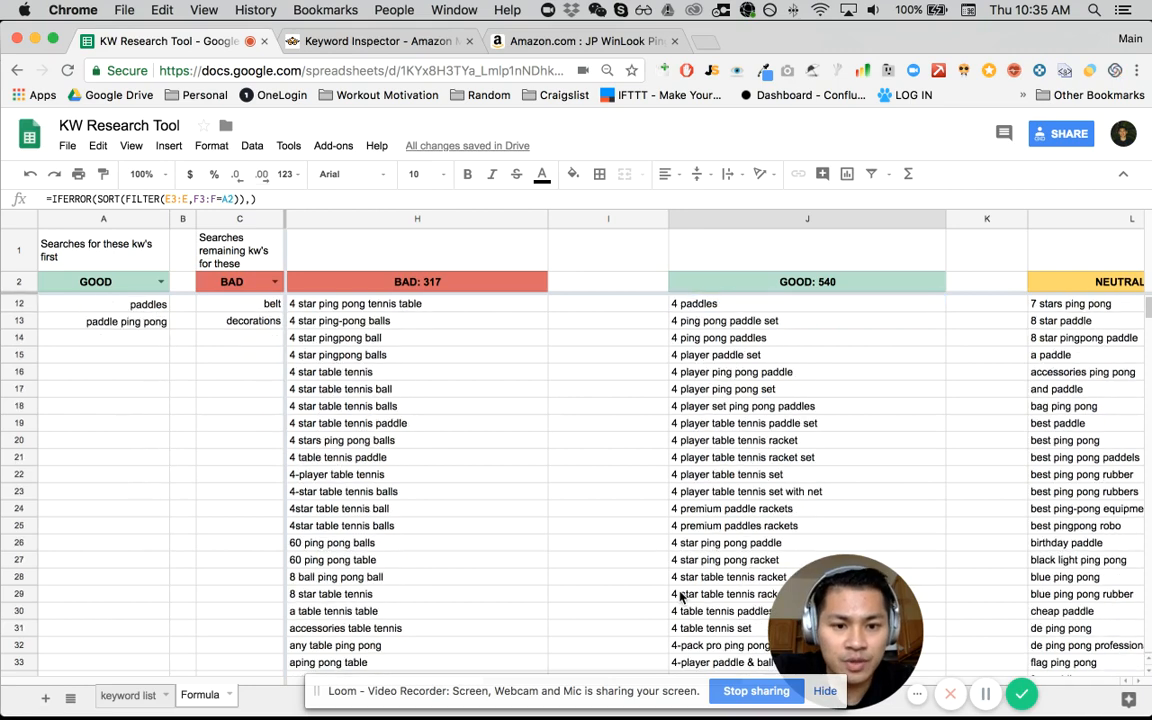
scroll(679, 588, down, 15)
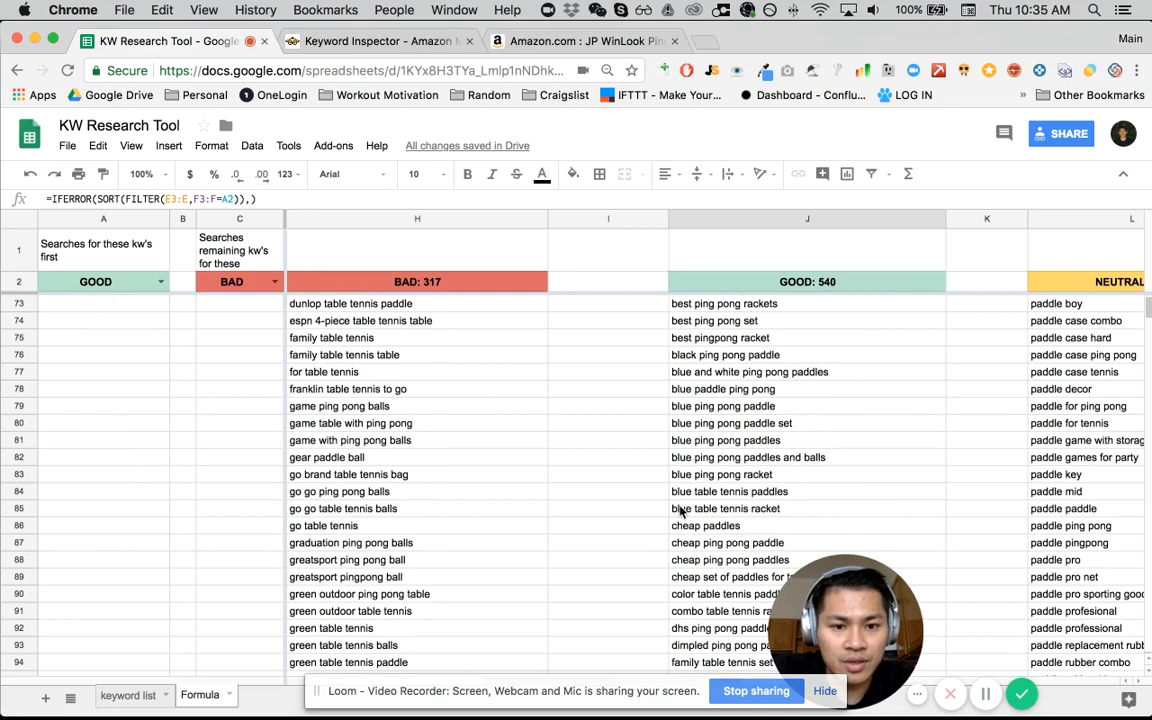
scroll(745, 512, down, 3)
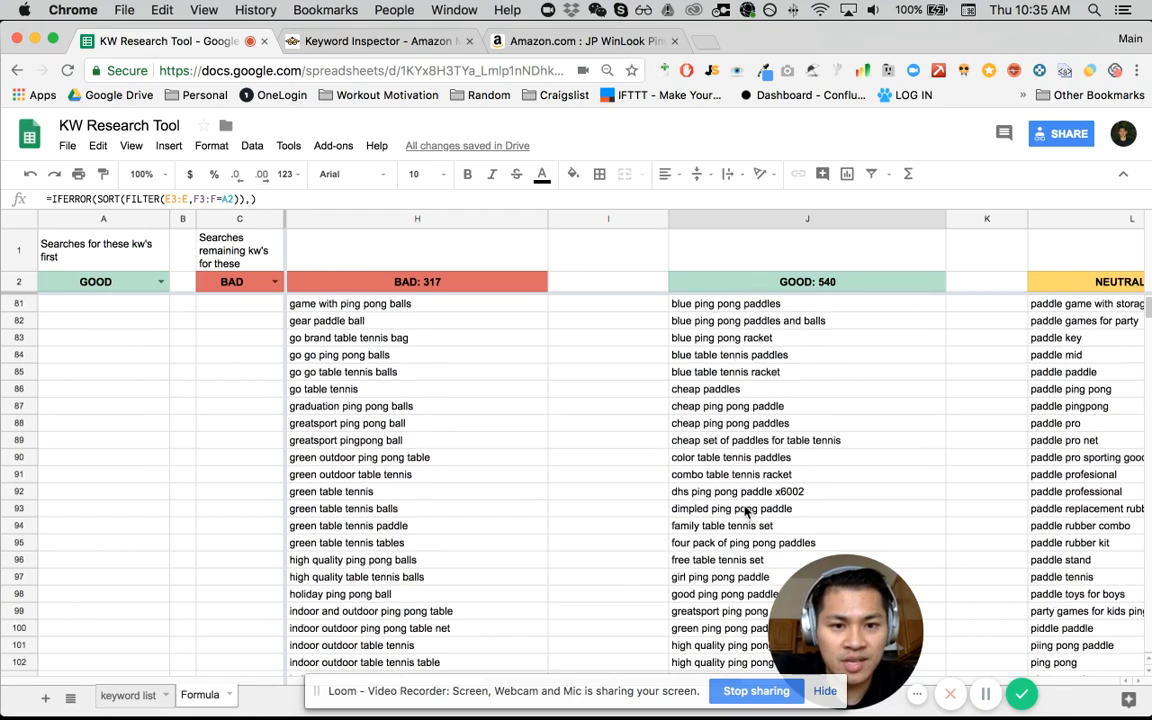
- Check GOOD entries such as "cheap paddles" and "family table tennis set", continuing to the end of column J
click(684, 391)
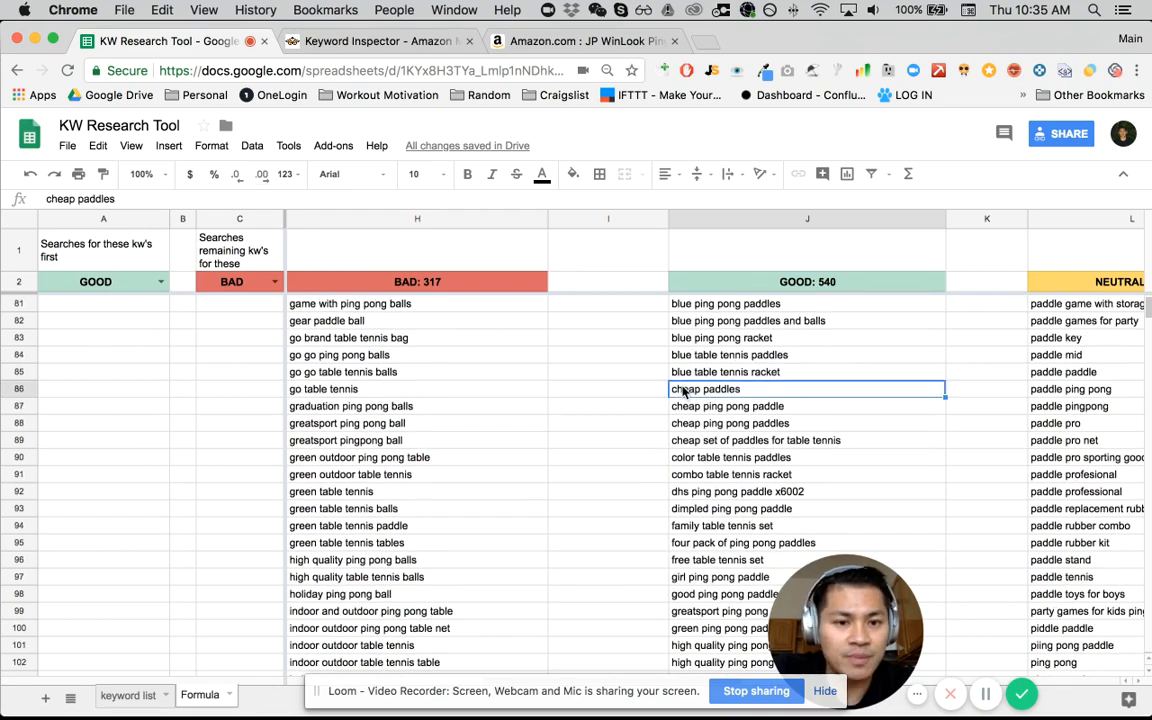
scroll(694, 532, down, 1)
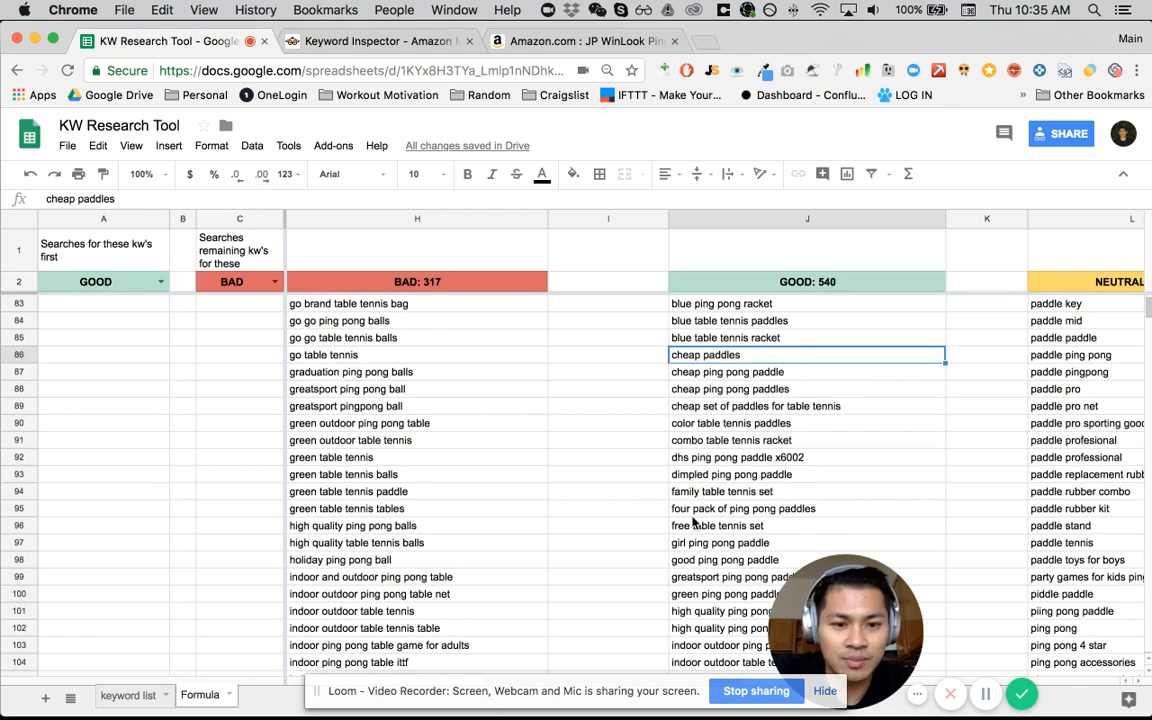
click(687, 494)
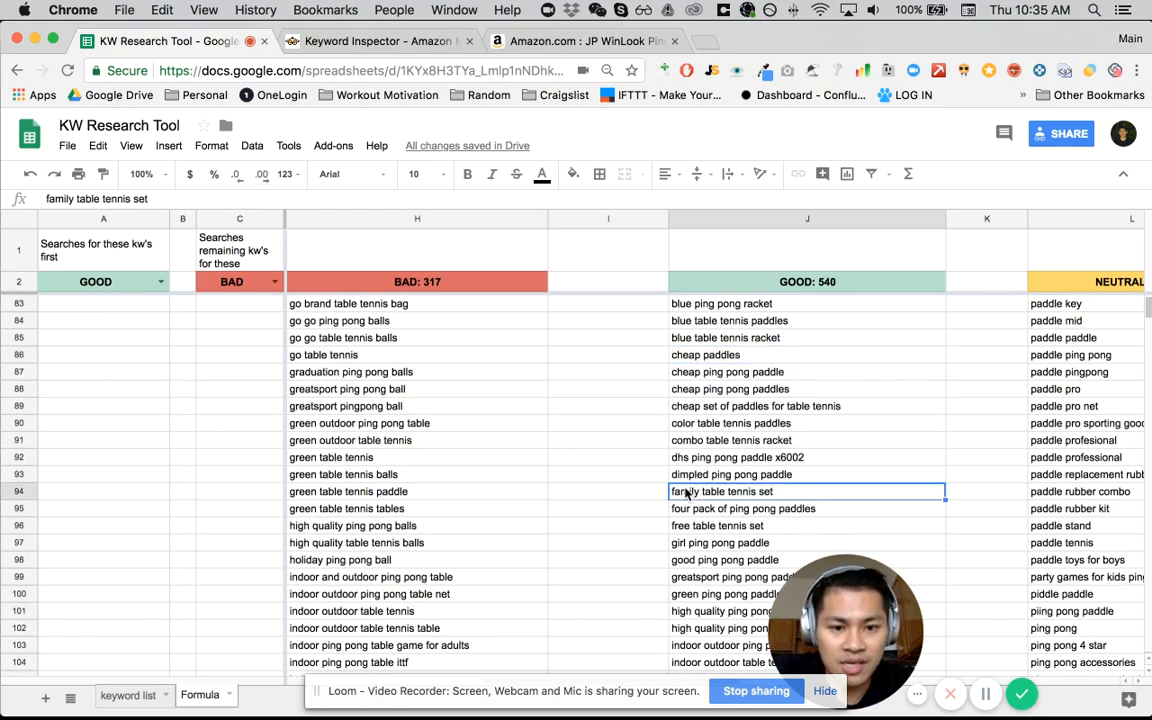
scroll(687, 494, down, 6)
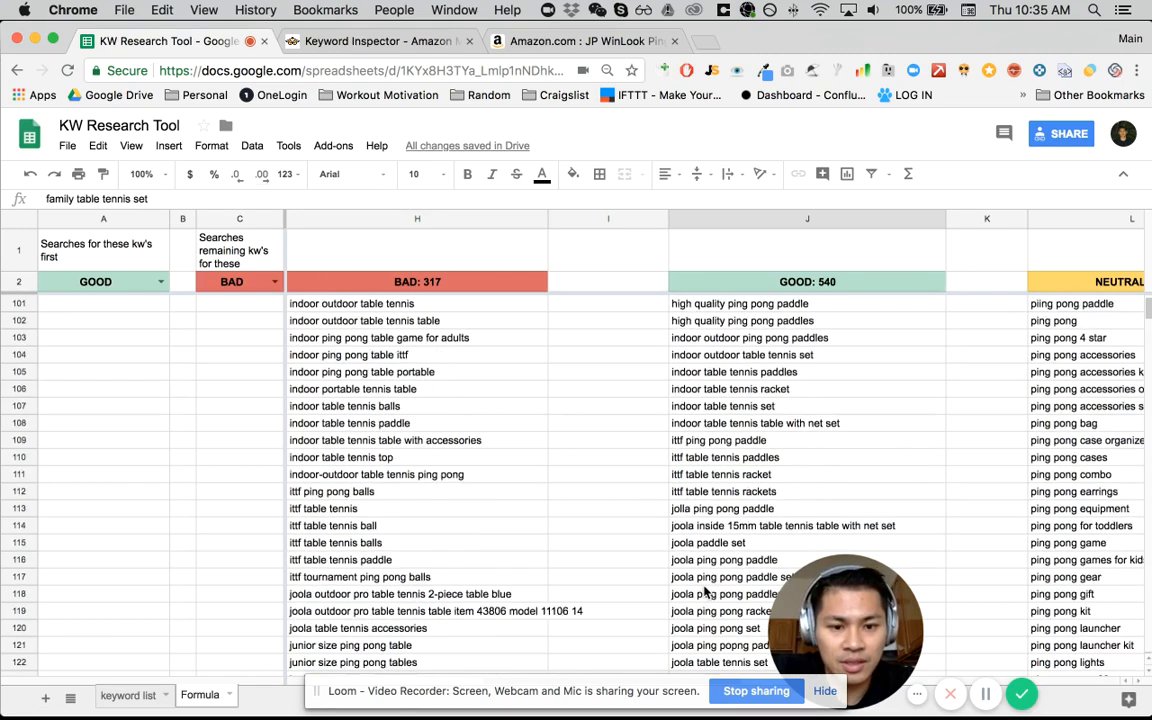
scroll(705, 592, down, 6)
click(703, 510)
key(super+Down)
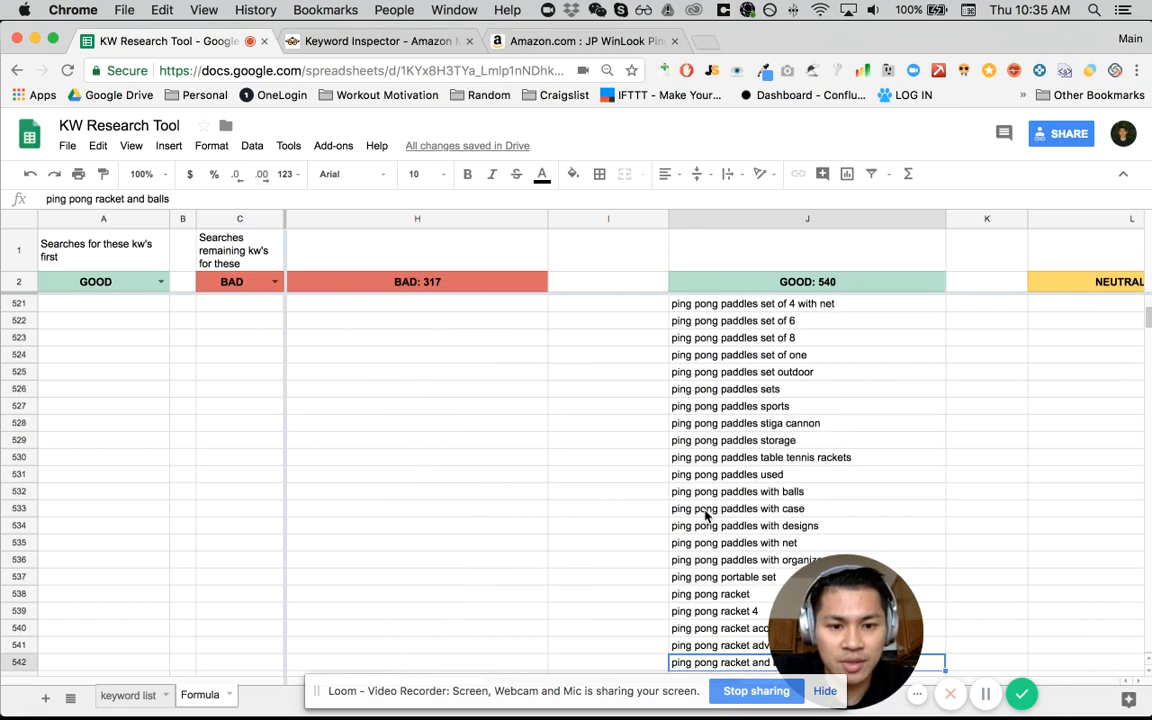
- Bold the GOOD result "ping pong paddles with balls" in cell J532
click(713, 495)
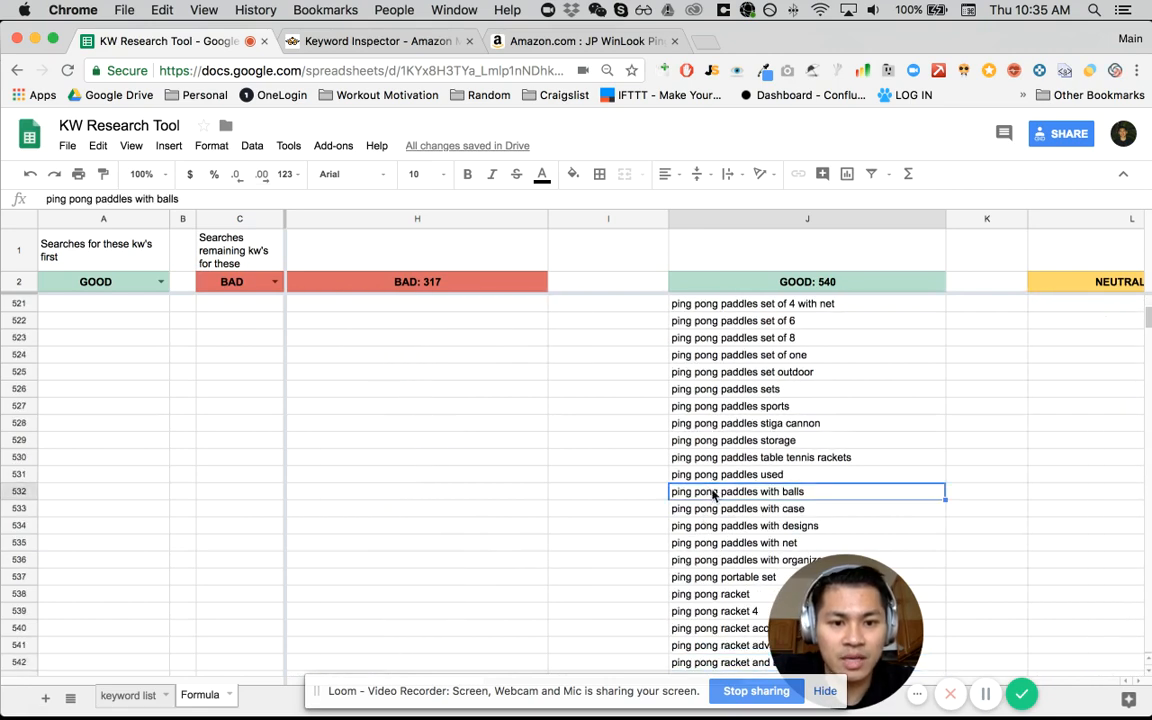
click(710, 477)
click(708, 493)
scroll(725, 460, up, 3)
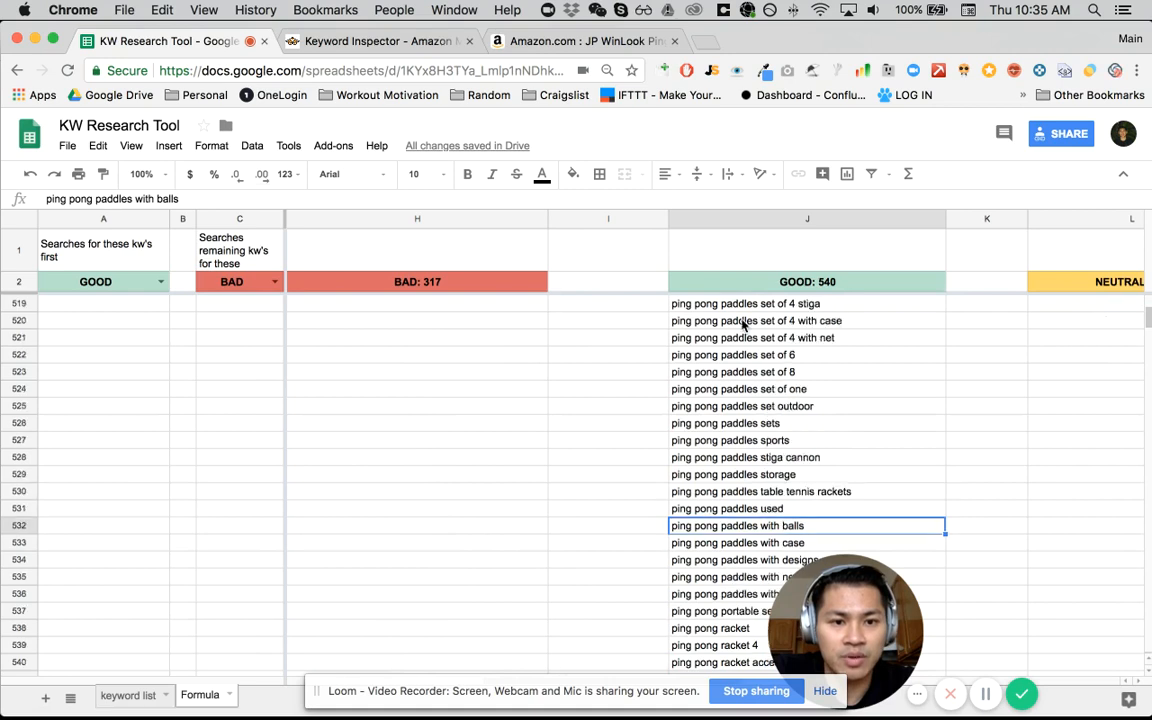
scroll(745, 427, down, 3)
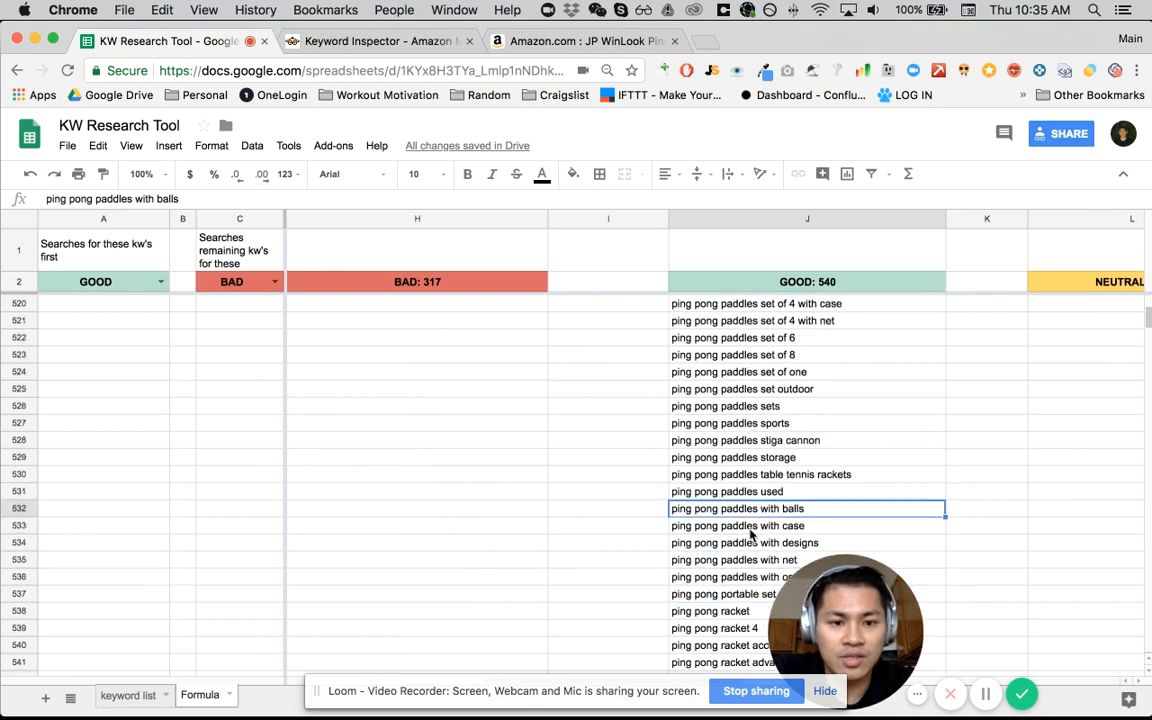
key(ctrl+b)
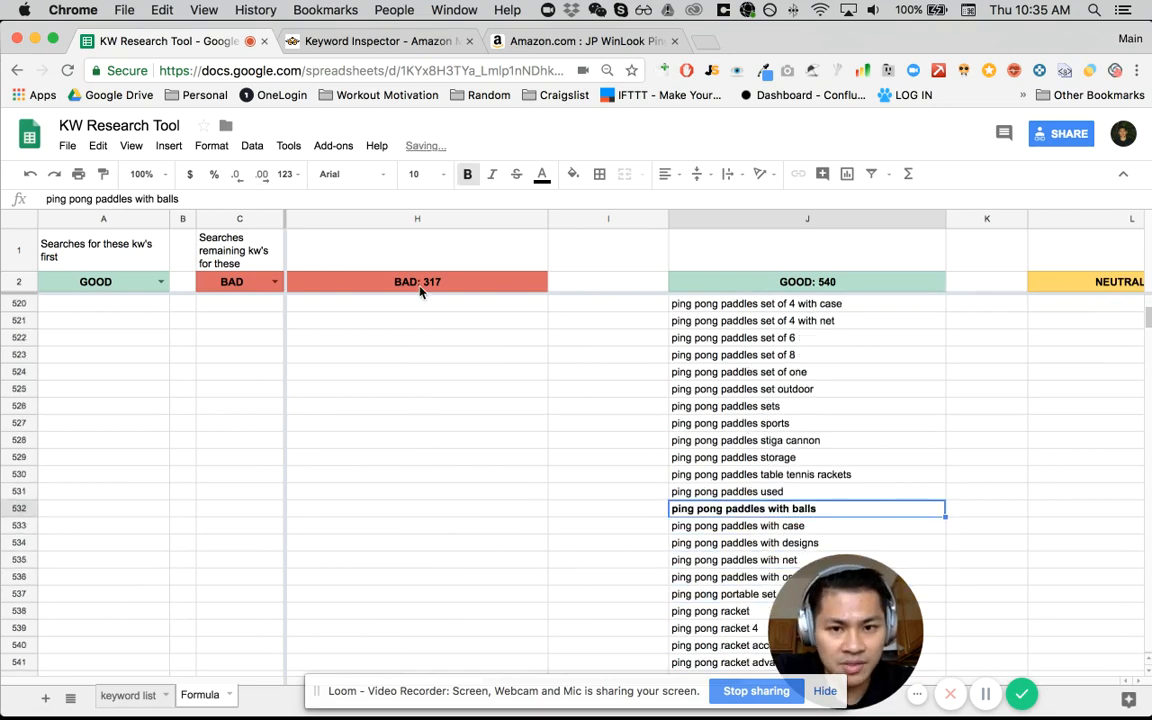
- Compare "balls" in the BAD search terms with "ping pong paddles" in the GOOD search terms
click(229, 282)
key(Down)
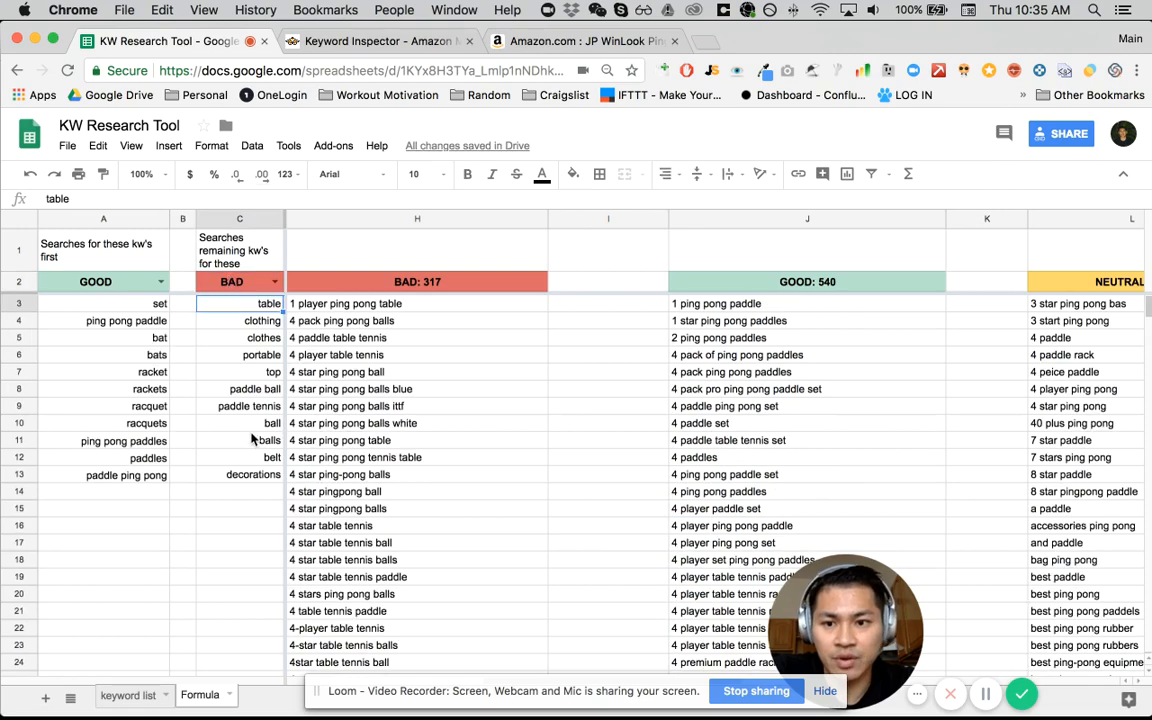
click(253, 440)
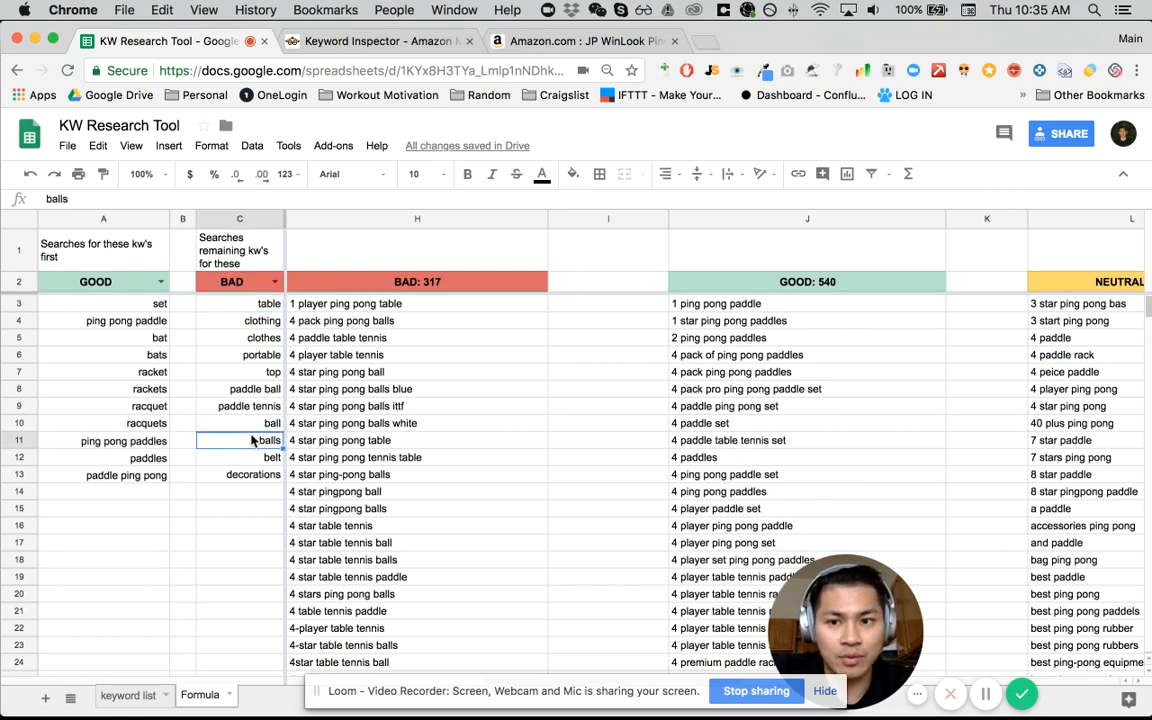
click(133, 445)
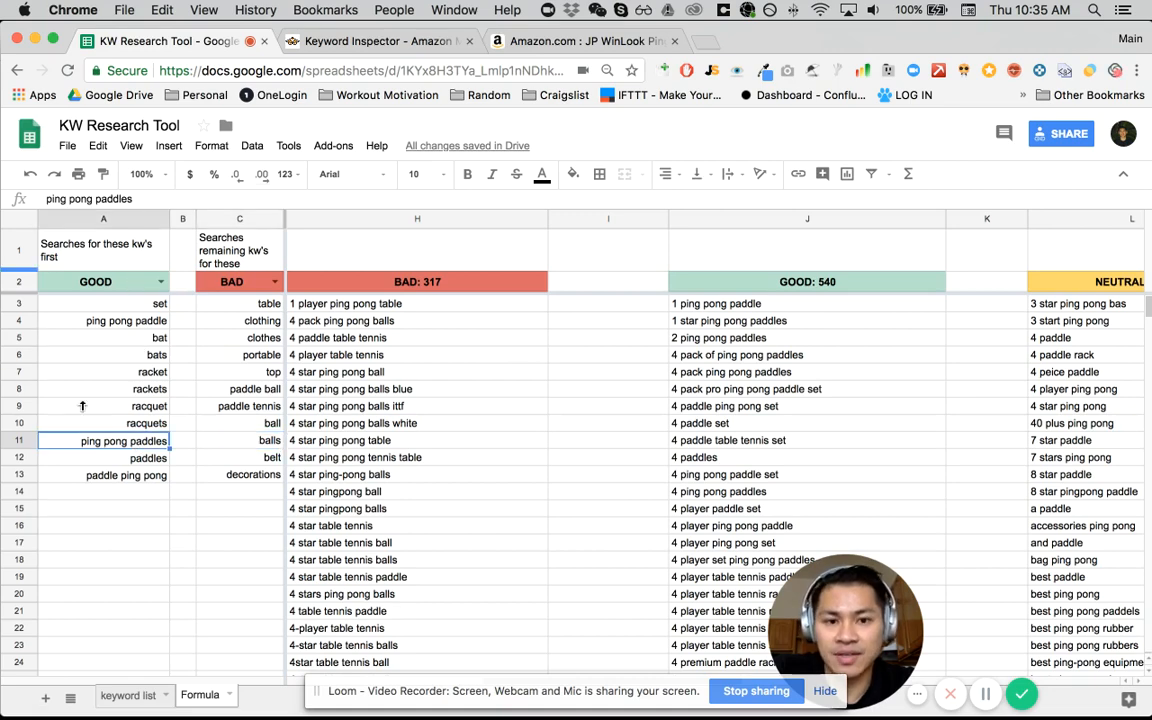
- Examine the NEUTRAL results in column L, including the formula in L3 and the keywords matching neither search list
scroll(776, 462, right, 5)
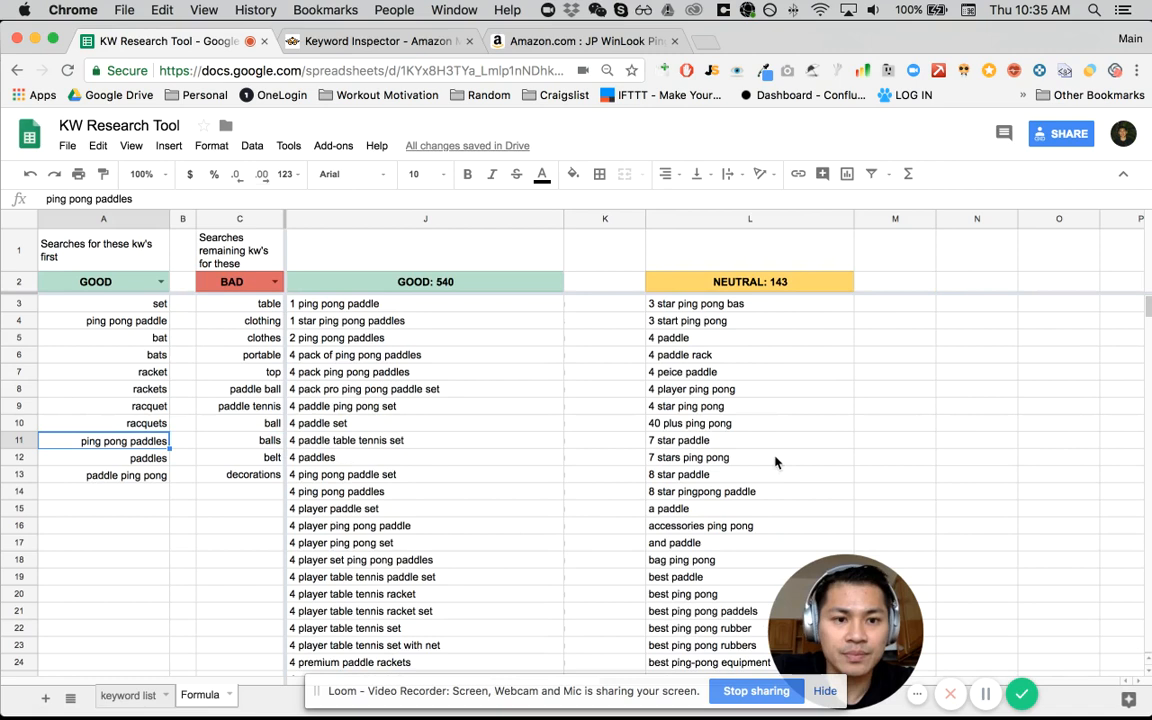
click(739, 322)
key(Up)
key(Up)
key(Down)
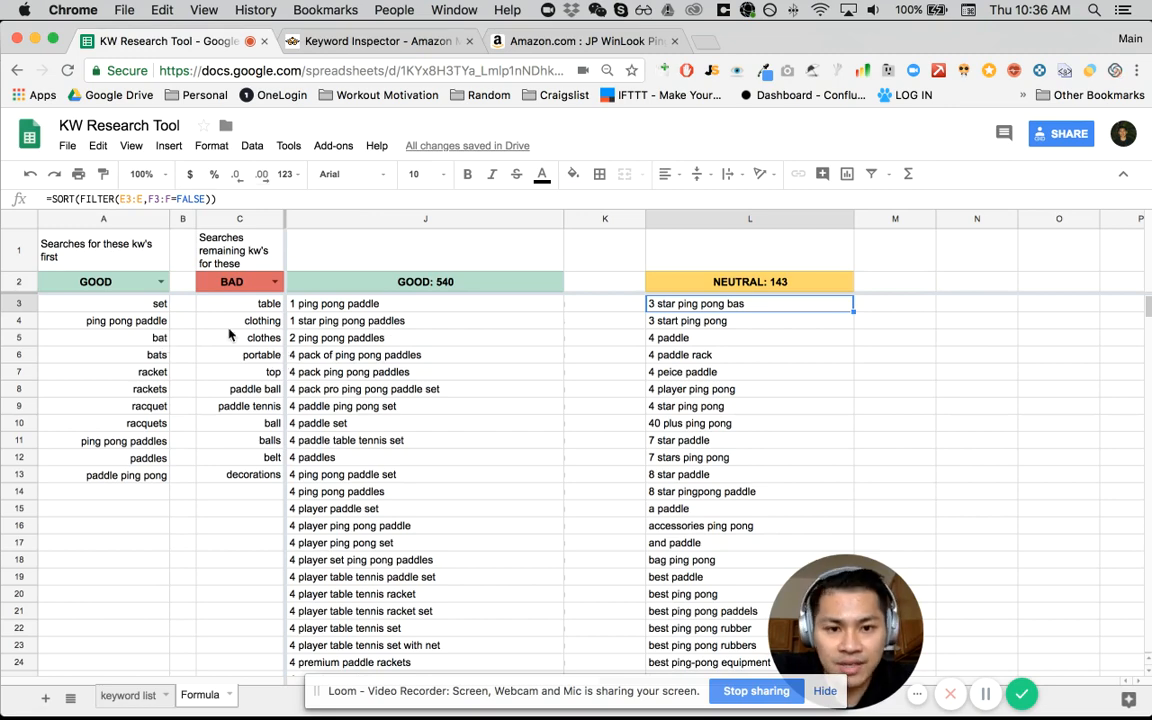
scroll(808, 477, down, 7)
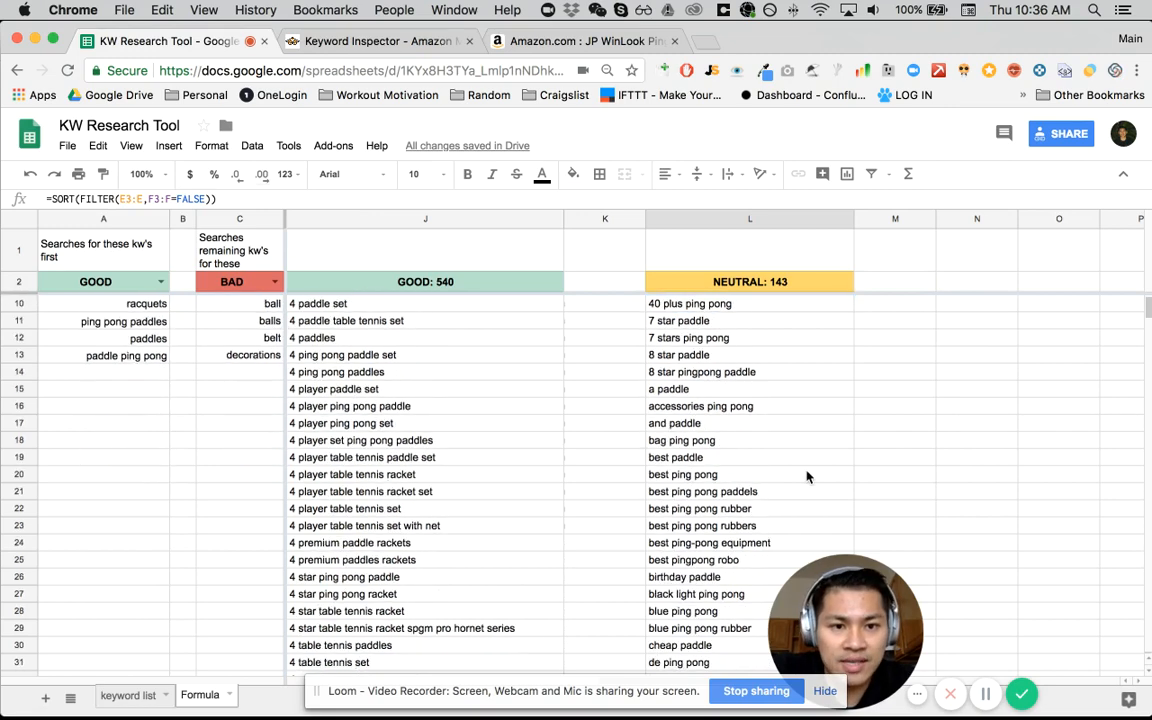
scroll(808, 477, down, 1)
scroll(808, 477, down, 7)
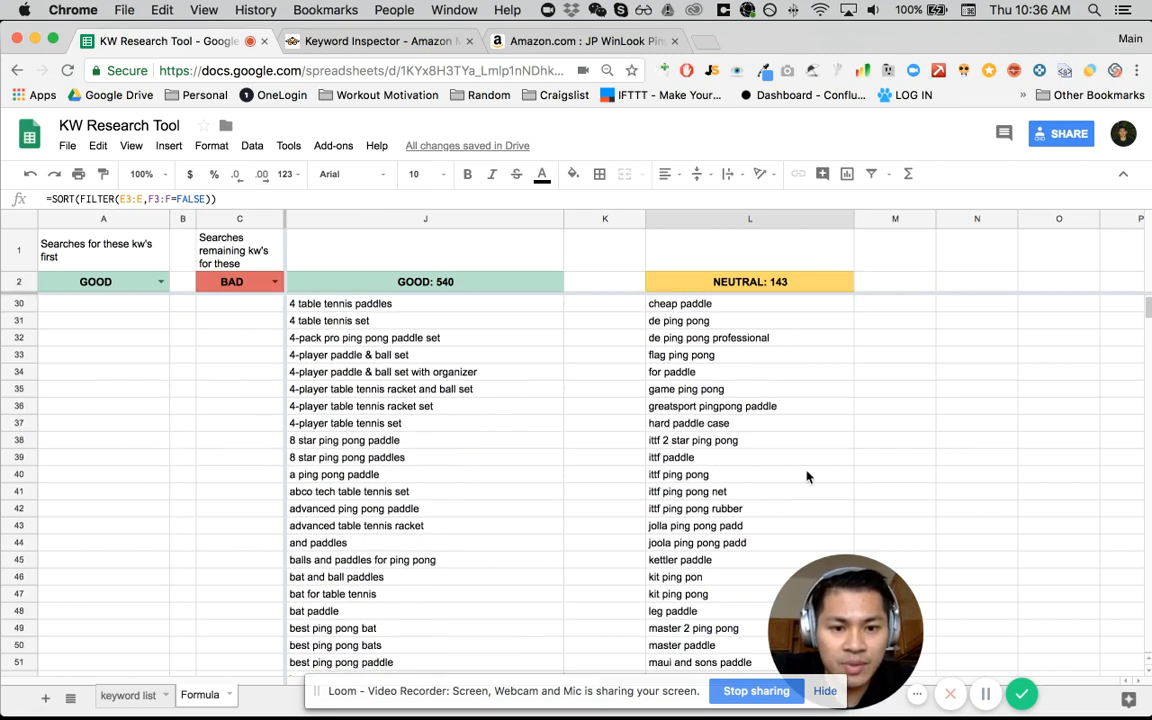
scroll(808, 477, down, 1)
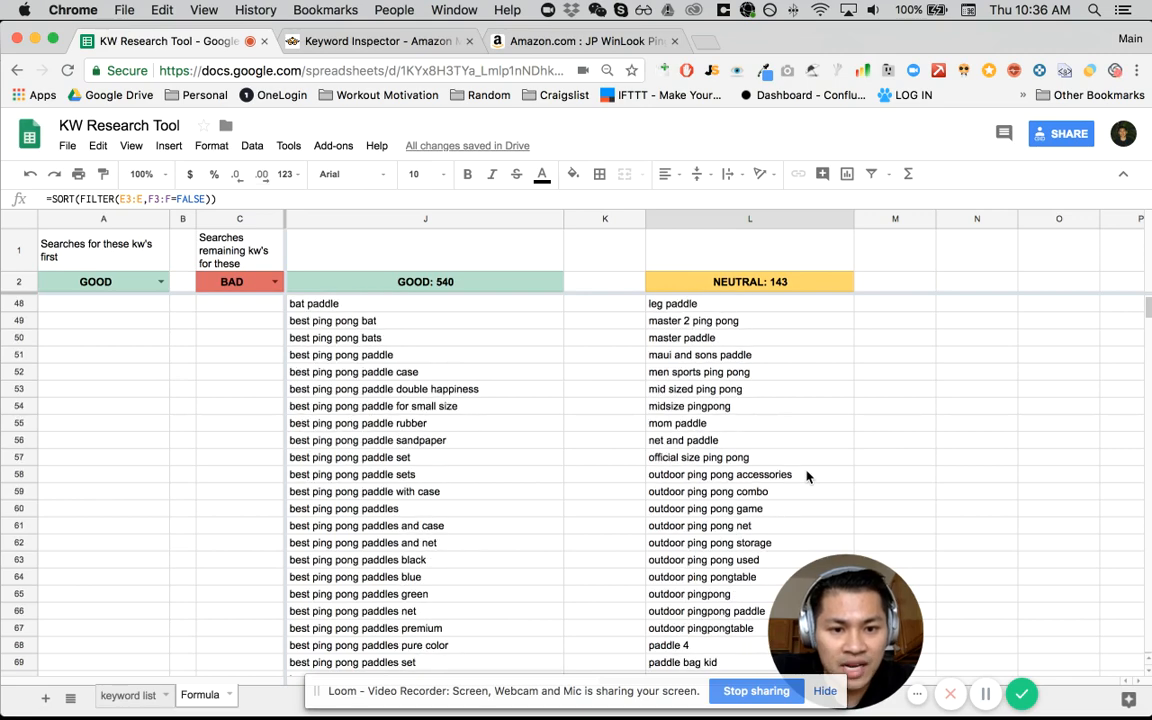
scroll(808, 477, down, 12)
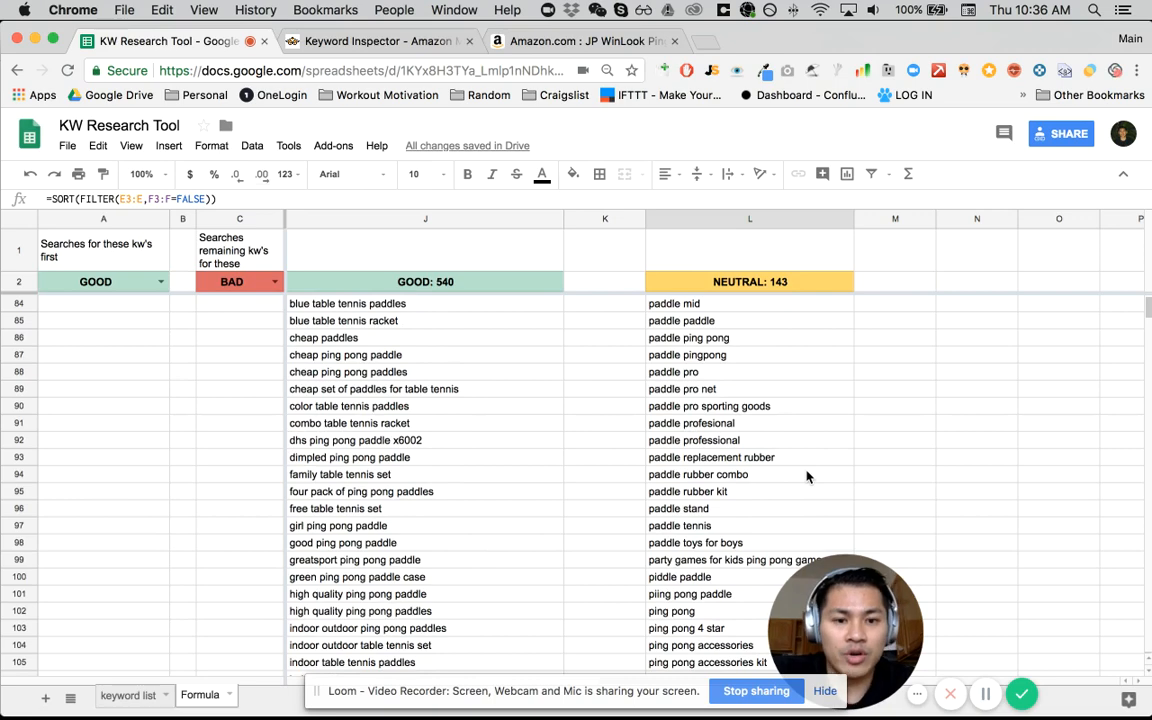
scroll(808, 477, up, 20)
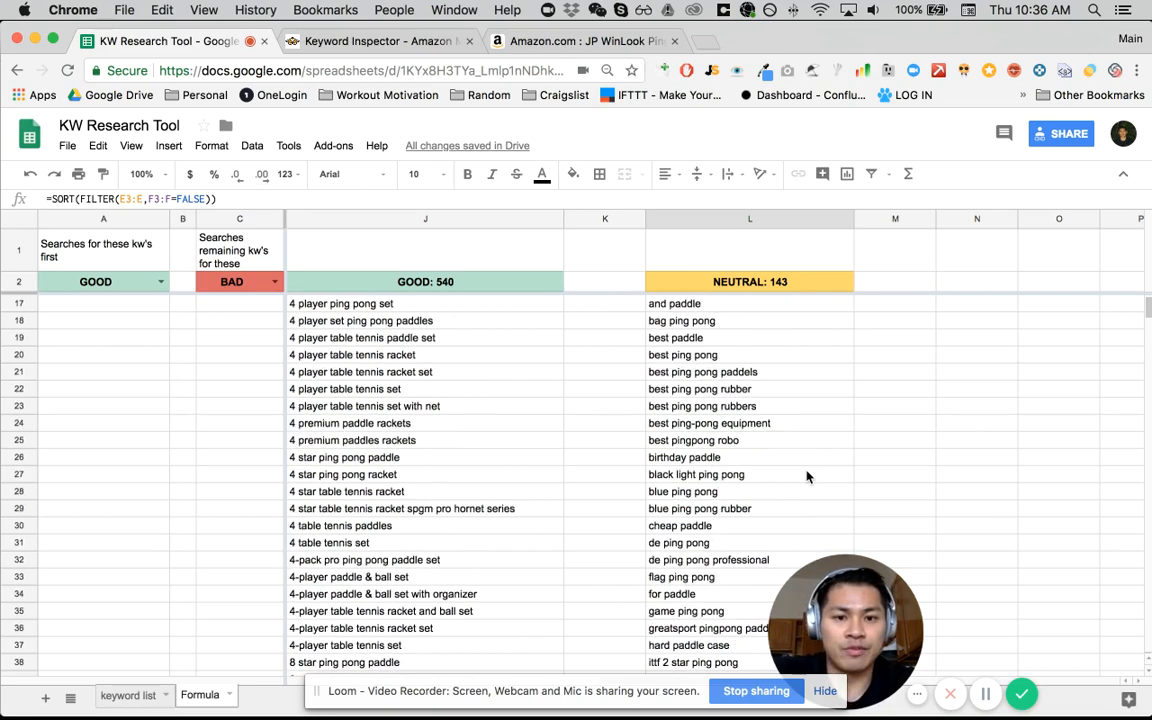
scroll(808, 477, up, 1)
scroll(805, 470, down, 9)
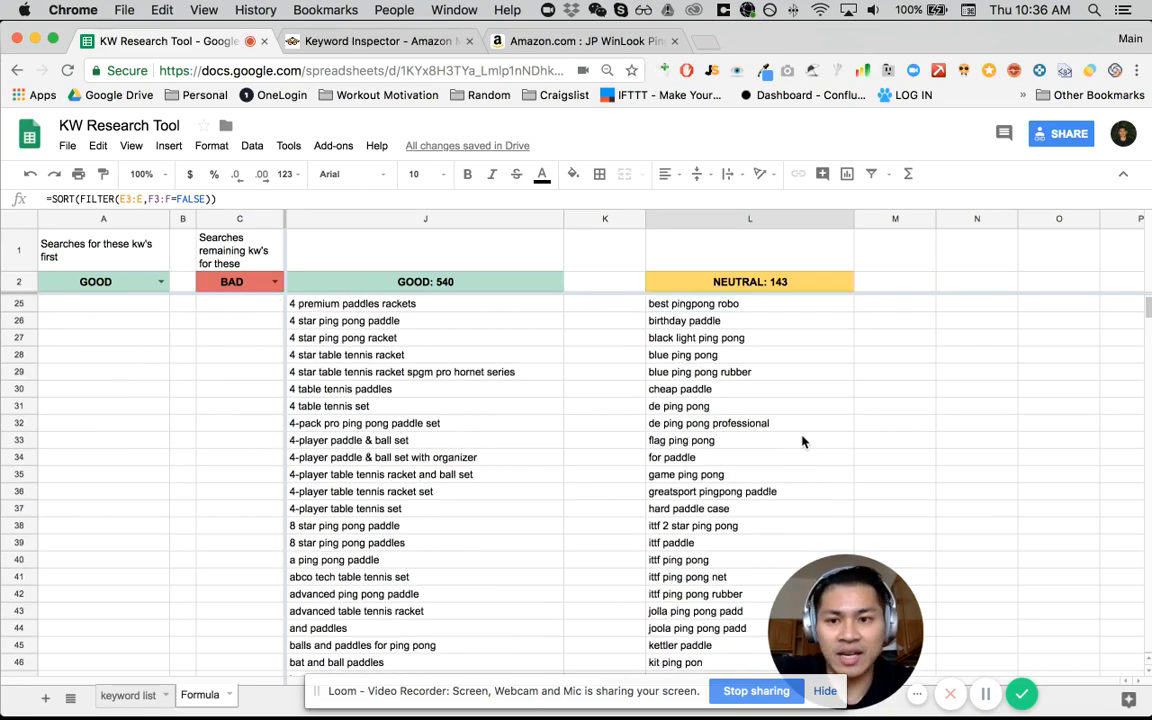
scroll(108, 360, left, 2)
scroll(108, 360, up, 3)
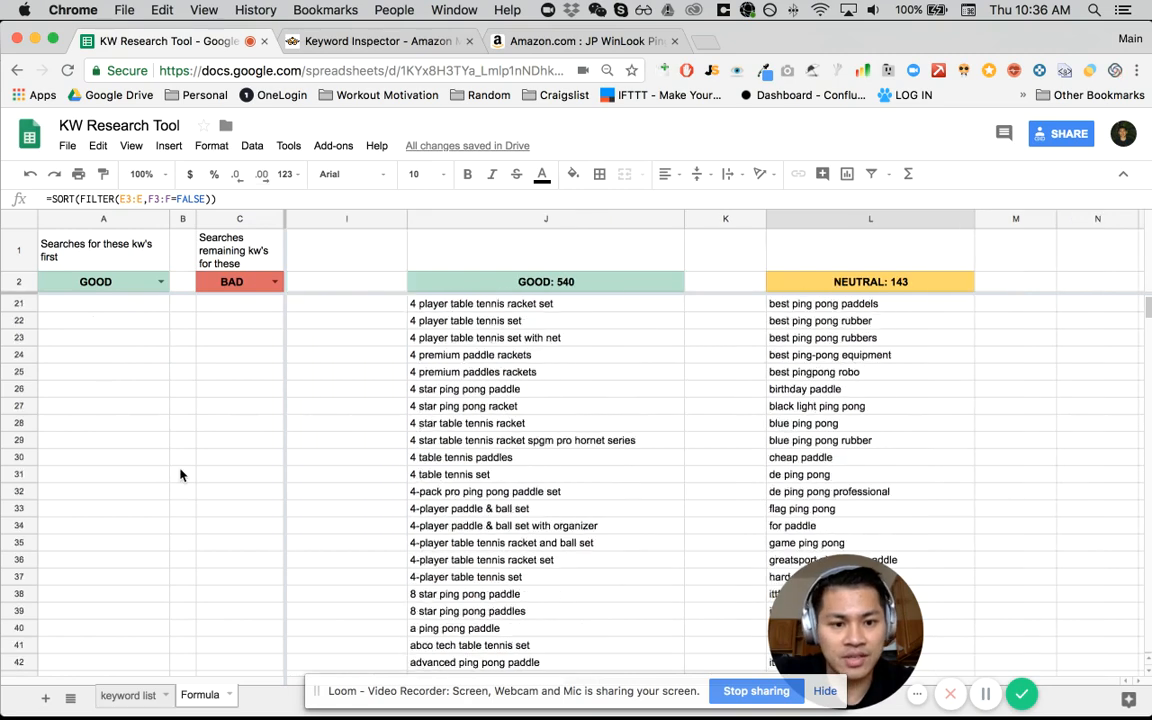
scroll(180, 475, down, 11)
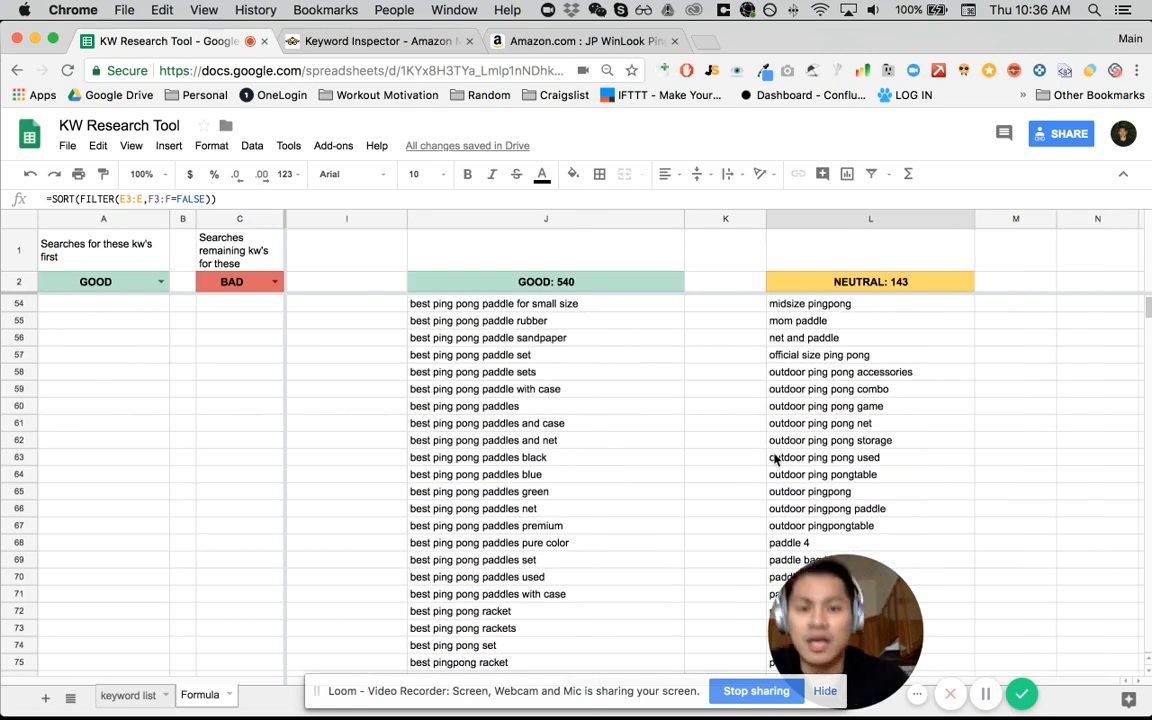
- Return to the first rows of the Formula sheet and review the Keyword List and STATUS columns
click(368, 290)
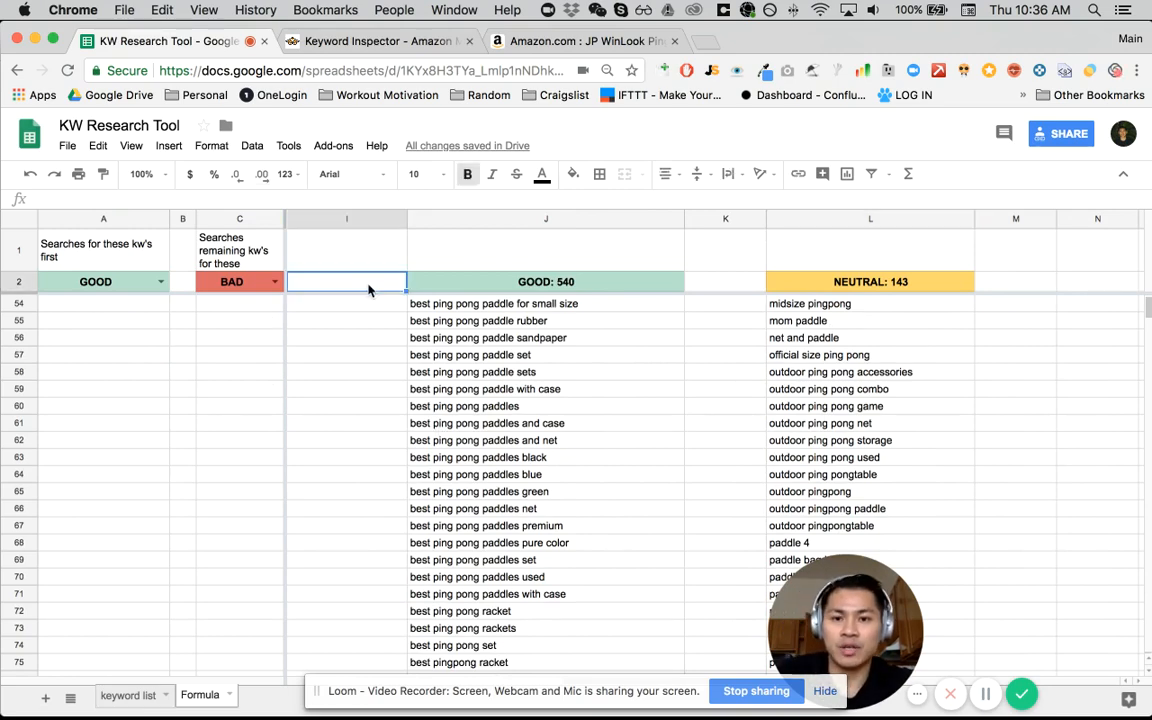
key(Down)
key(Left)
key(Left)
key(Left)
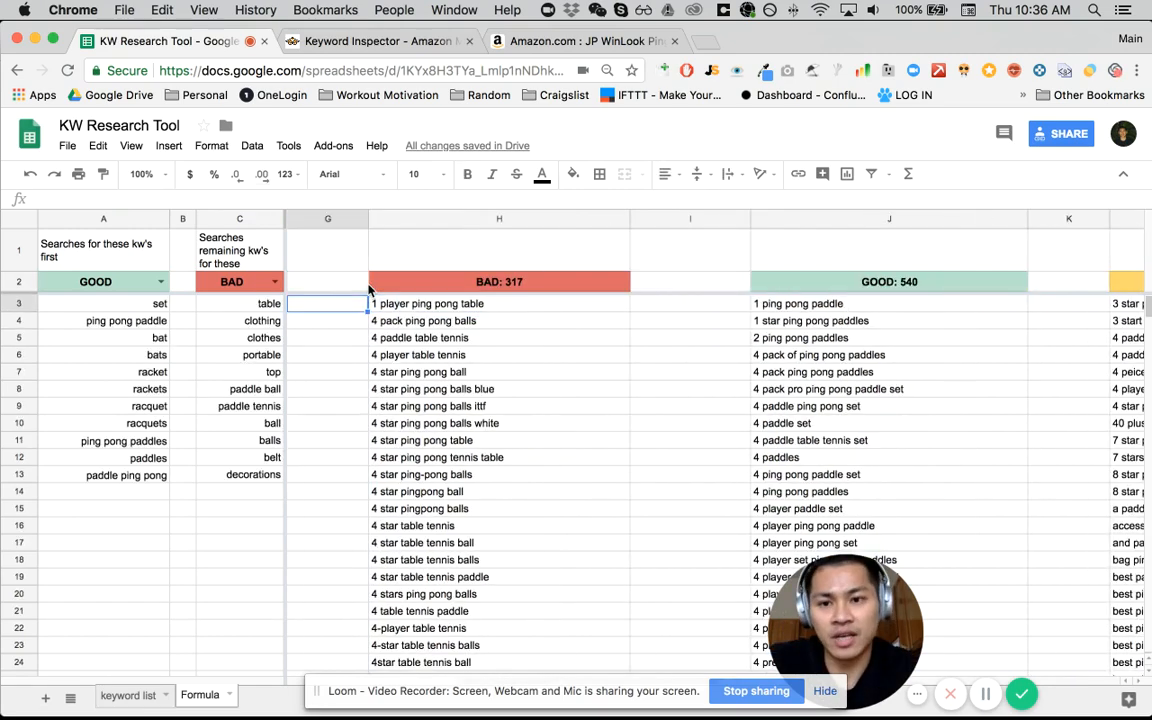
key(Left)
key(Left)
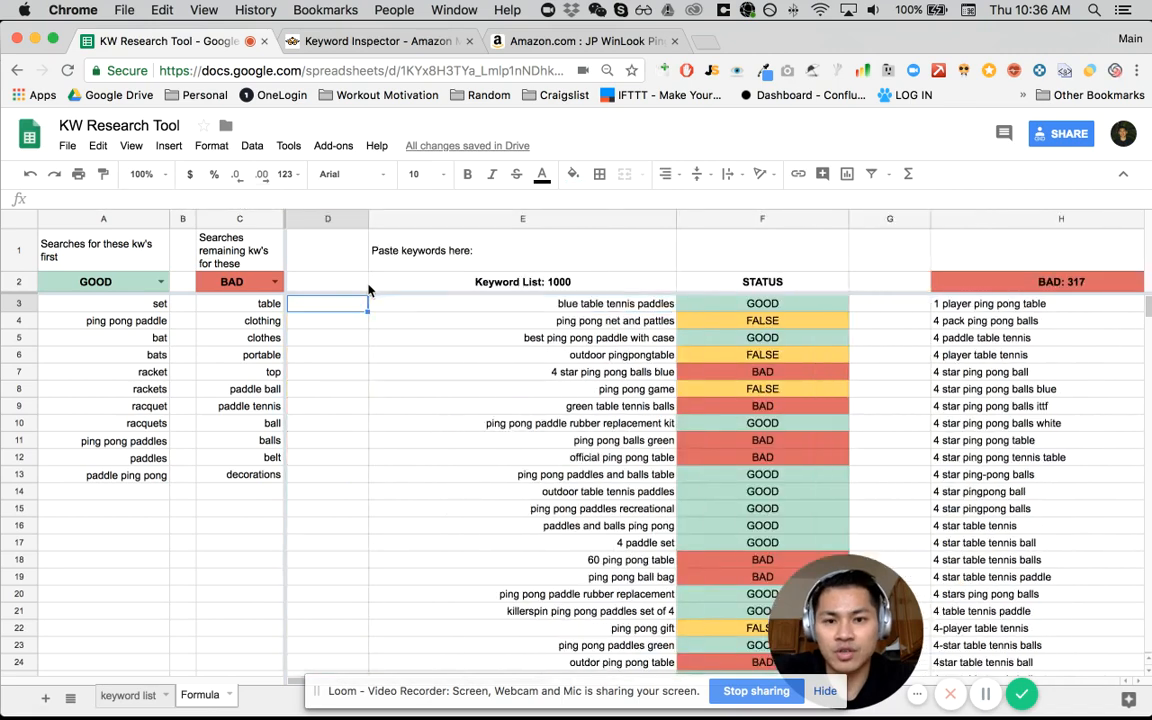
key(Right)
key(Right)
key(Left)
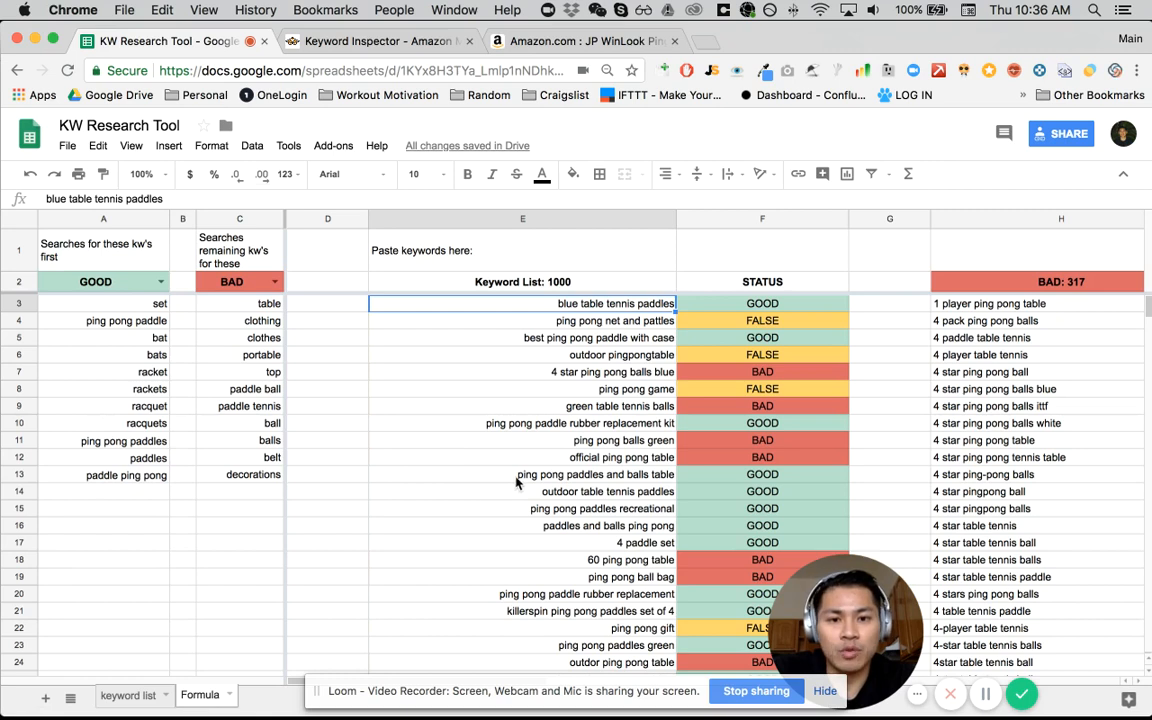
- Inspect the Keyword List heading's formula and locate the option for making a copy of the spreadsheet
click(485, 284)
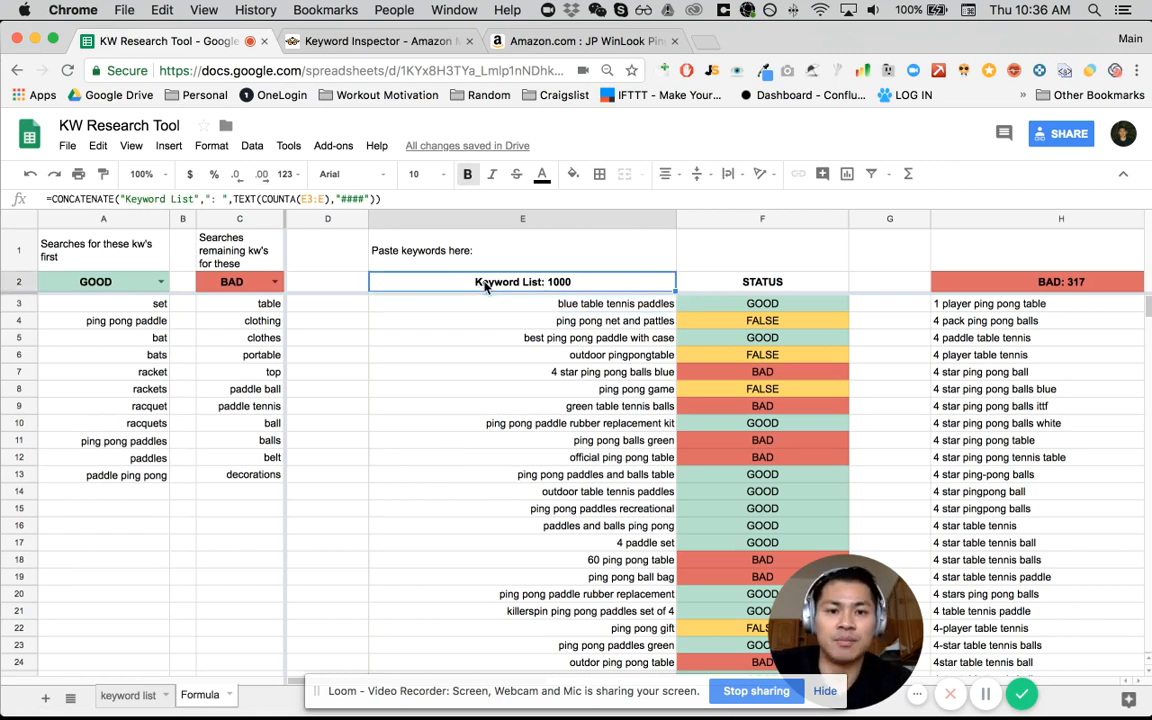
click(501, 358)
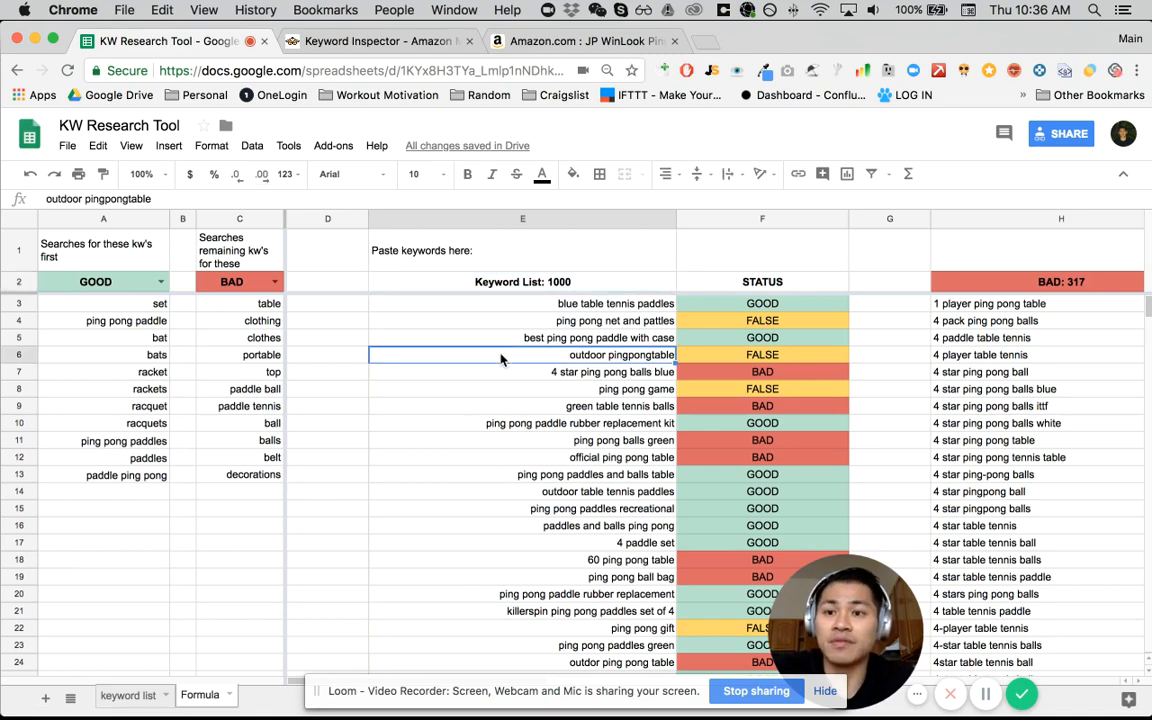
click(68, 148)
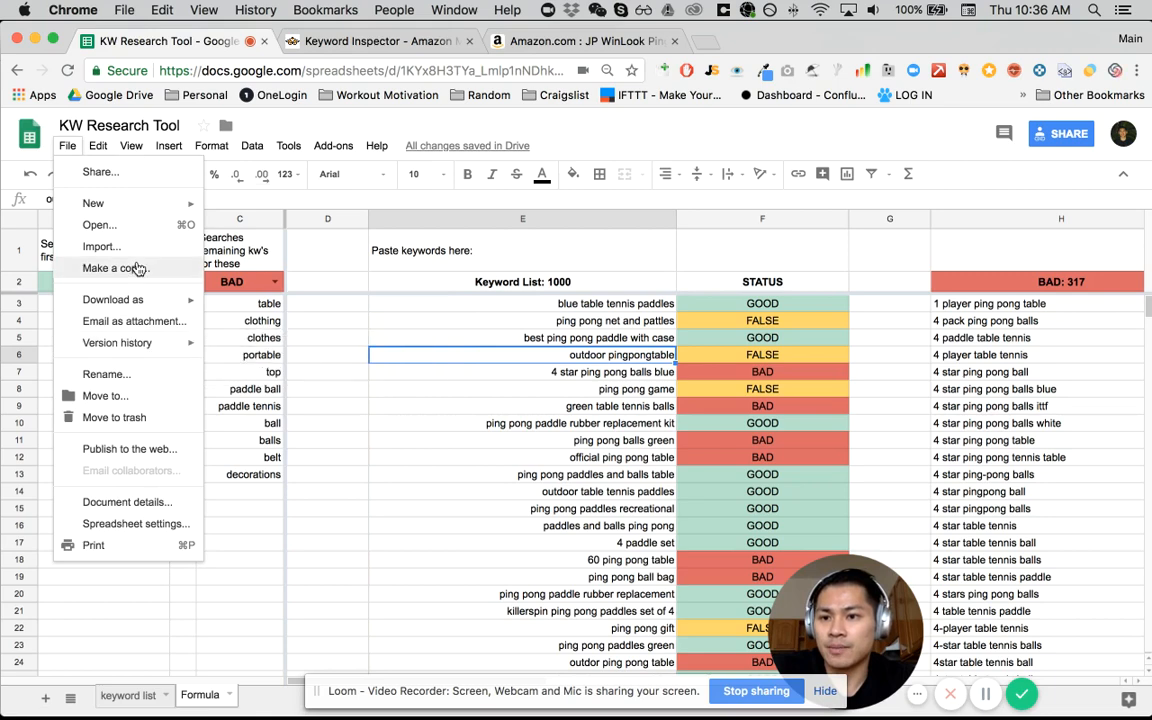
click(458, 394)
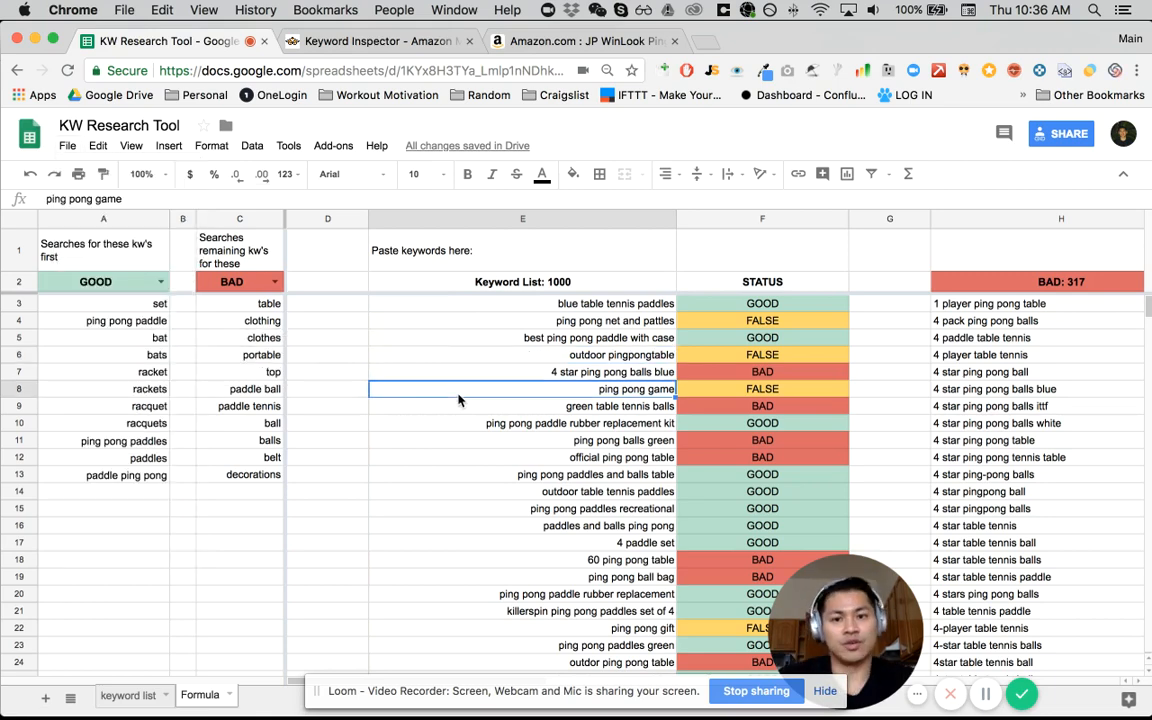